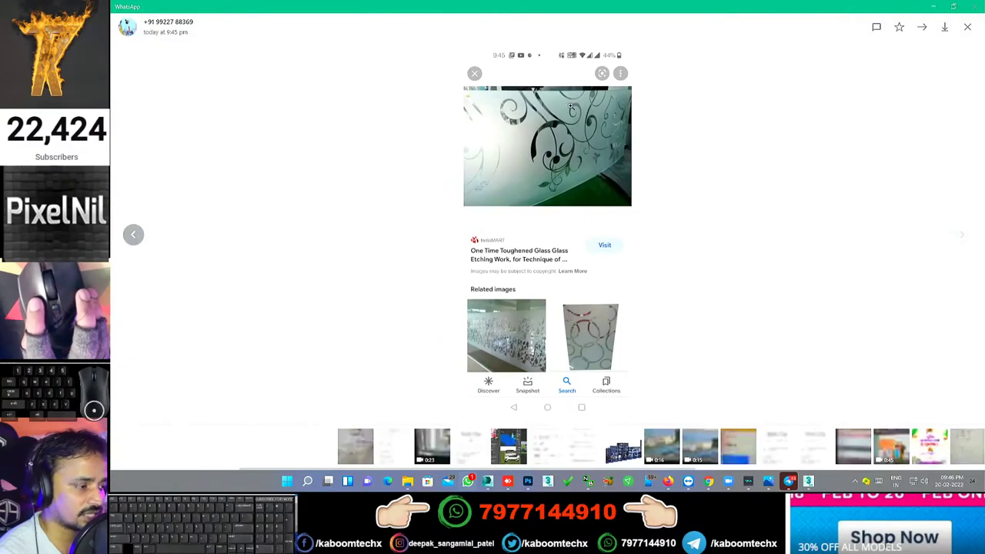
# Step: Zoom in and back out on the etched-glass reference photo in WhatsApp, then minimize it
pyautogui.click(612, 244)
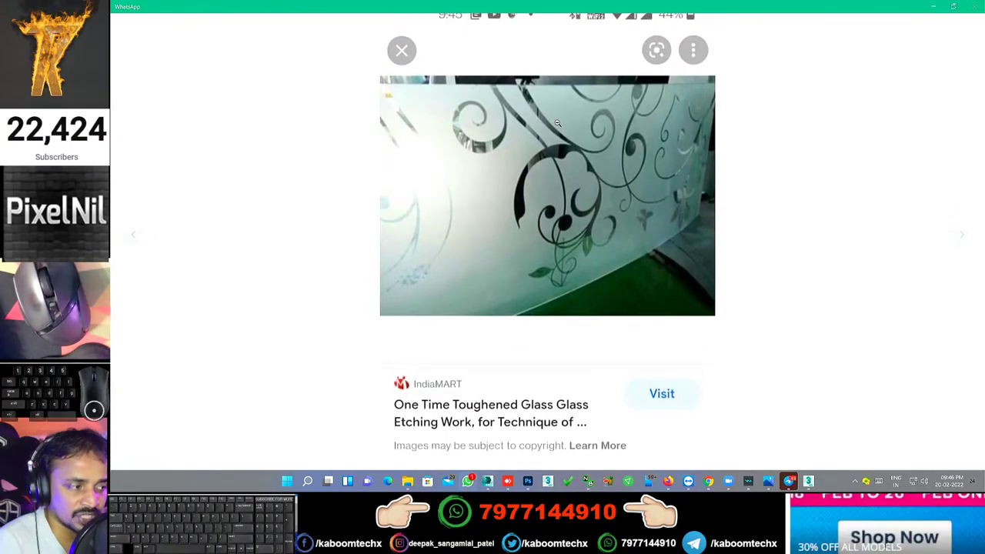
pyautogui.click(884, 123)
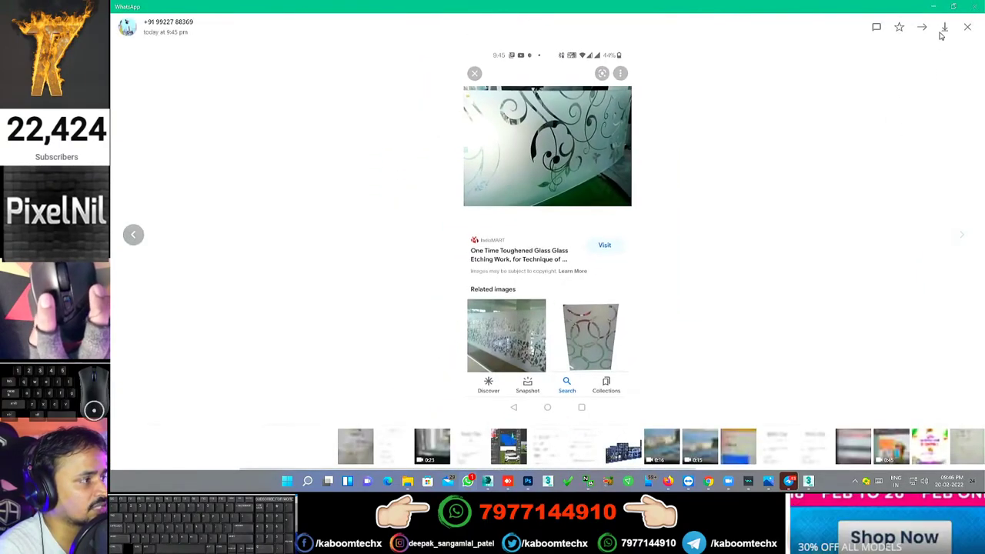
pyautogui.click(937, 7)
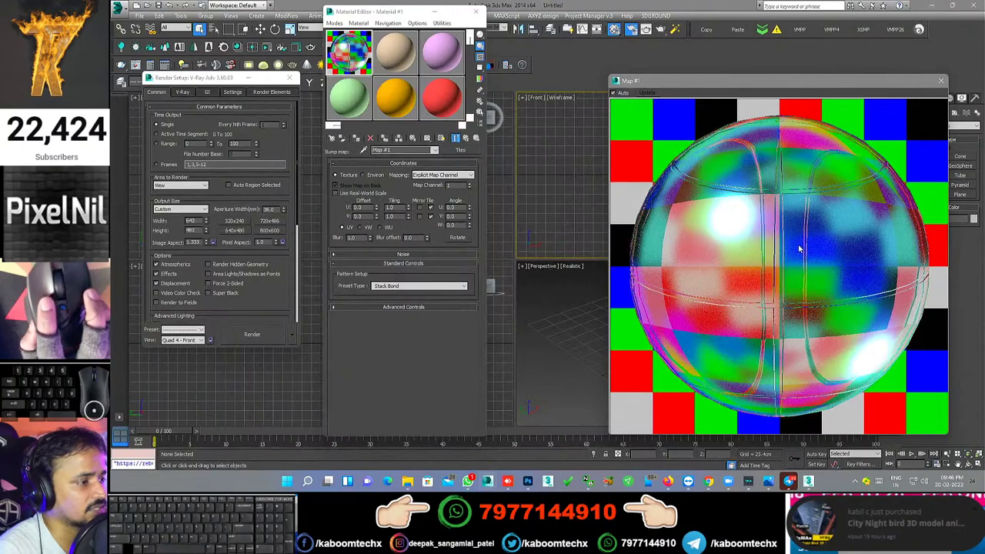
# Step: Leave 3ds Max for the Chrome image results for 'flower pettern'
pyautogui.click(139, 15)
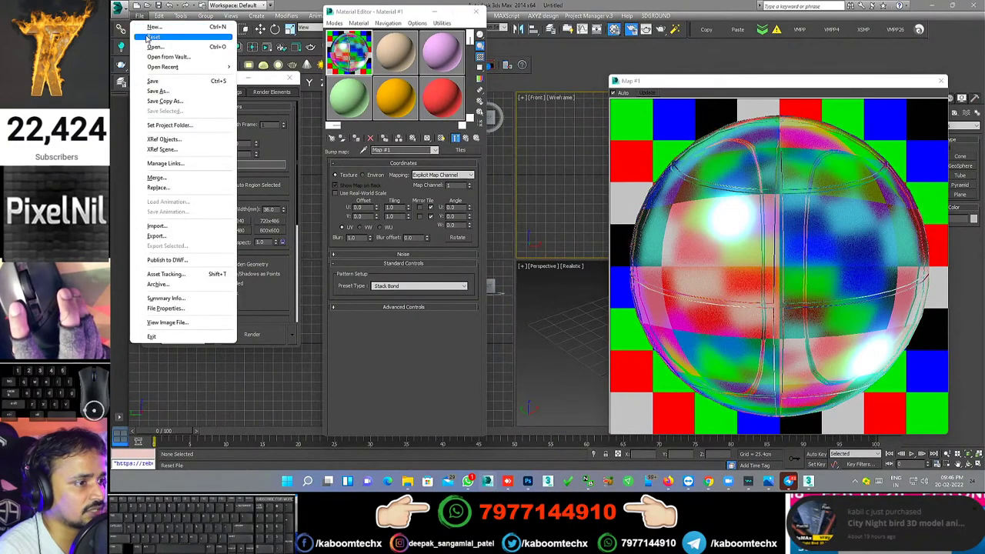
pyautogui.moveTo(708, 482)
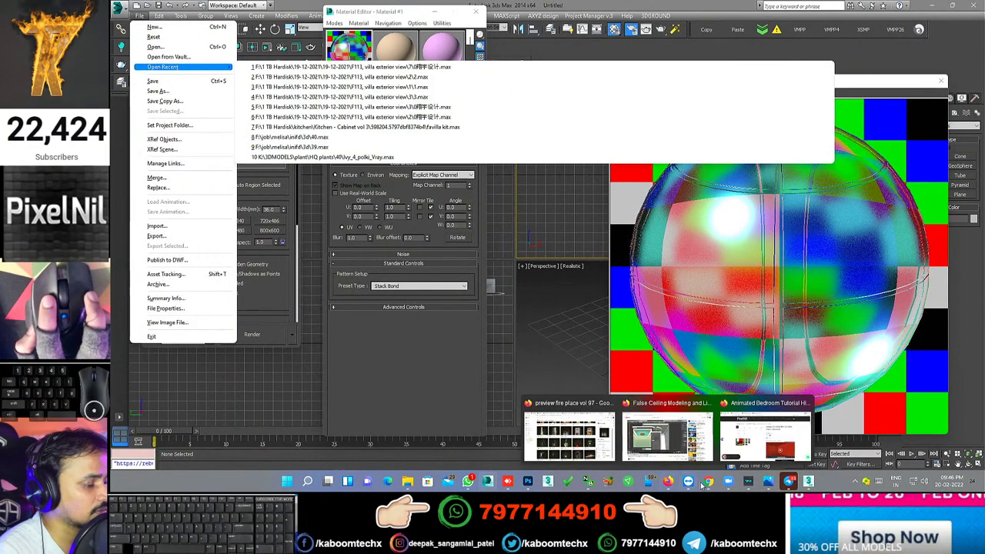
pyautogui.click(846, 432)
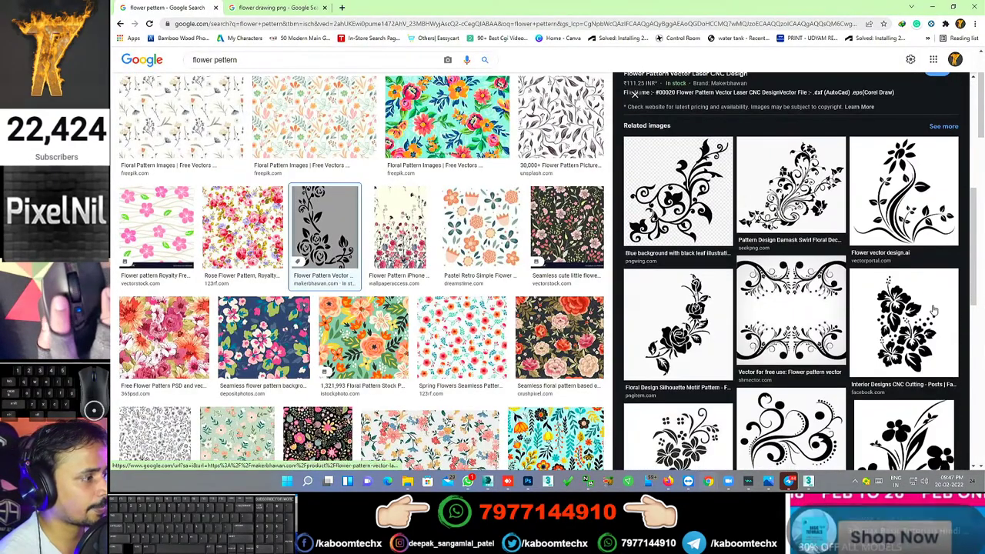
# Step: Preview the black floral pattern results and open the pattern's Pinterest source page
pyautogui.click(700, 191)
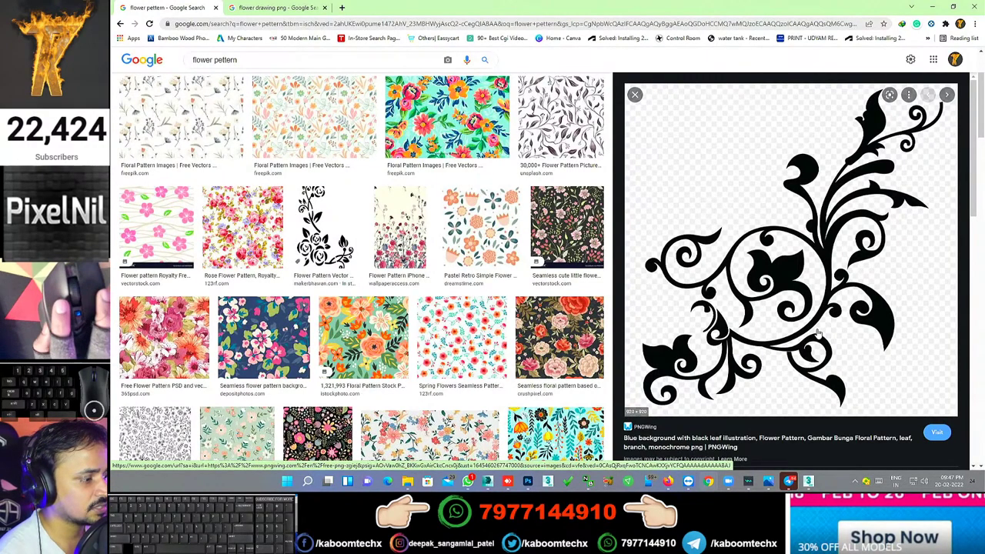
pyautogui.scroll(-2, 817, 333)
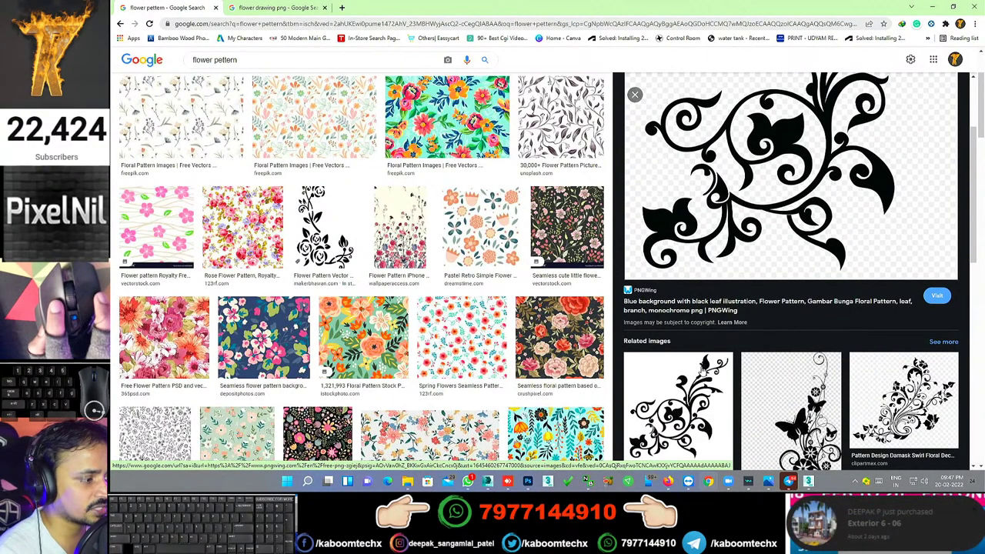
pyautogui.click(682, 405)
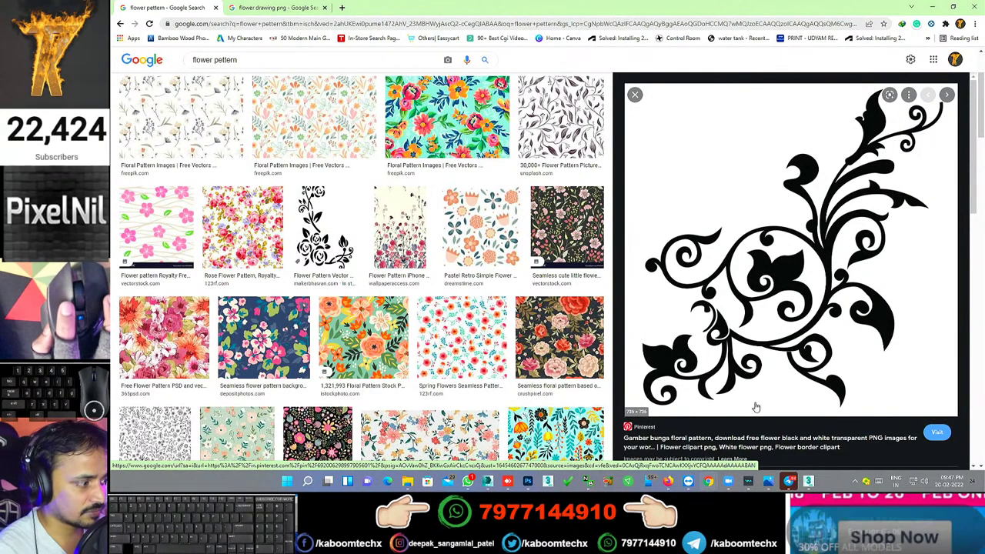
pyautogui.scroll(-1, 769, 370)
pyautogui.click(715, 358)
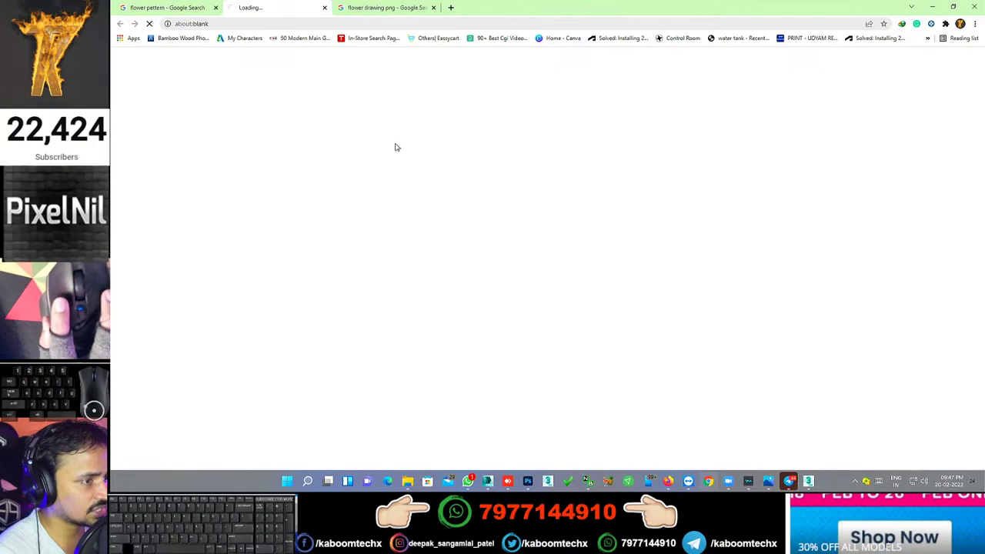
# Step: Open the floral image on its own in a new full-size tab
pyautogui.rightClick(436, 201)
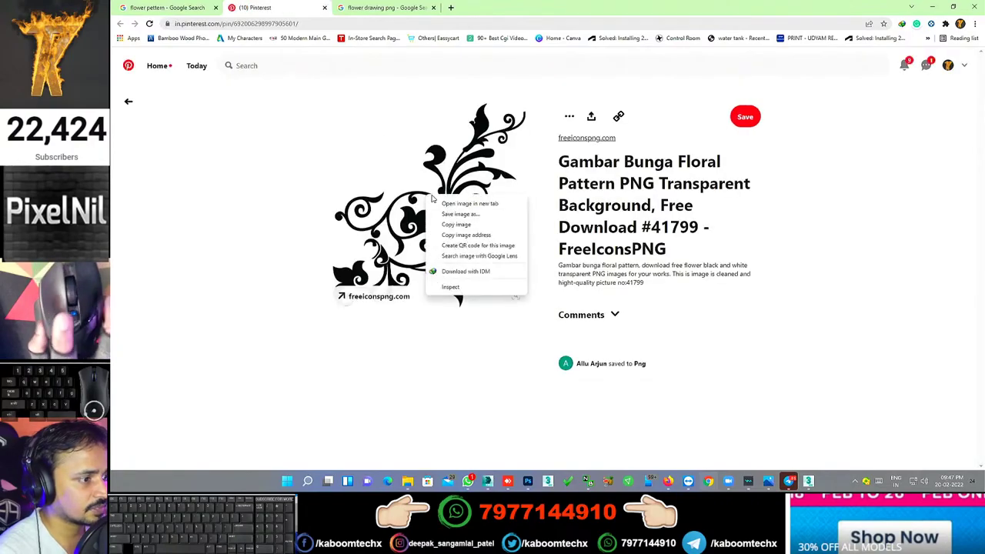
pyautogui.click(473, 211)
pyautogui.click(385, 7)
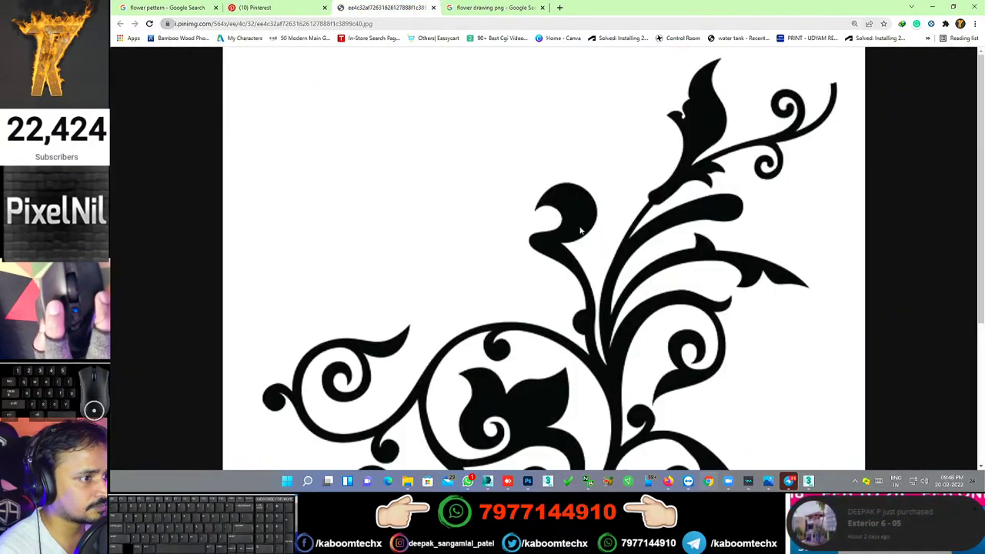
pyautogui.scroll(-3, 644, 210)
pyautogui.scroll(-1, 568, 218)
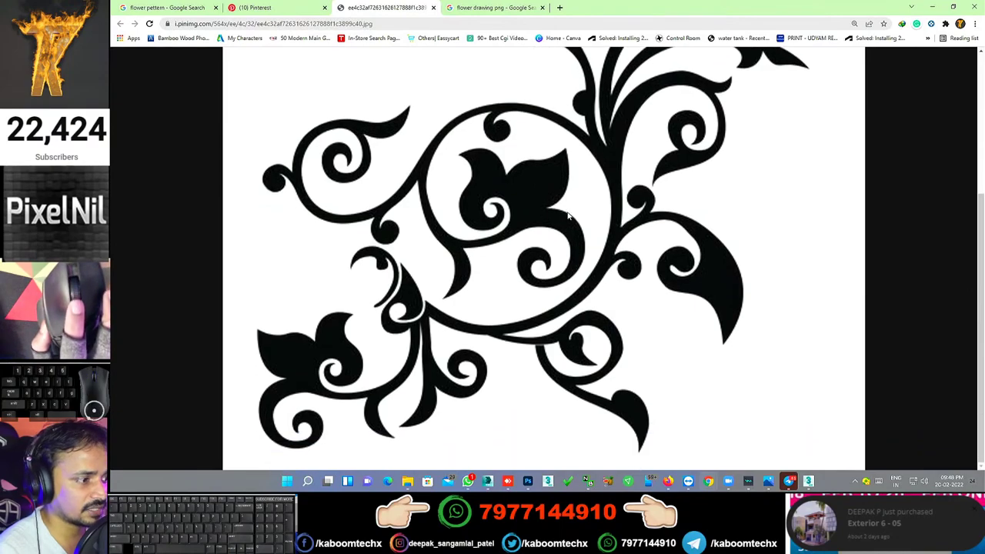
# Step: Save the floral image to Downloads and minimize Chrome
pyautogui.rightClick(577, 199)
pyautogui.click(615, 219)
pyautogui.click(633, 397)
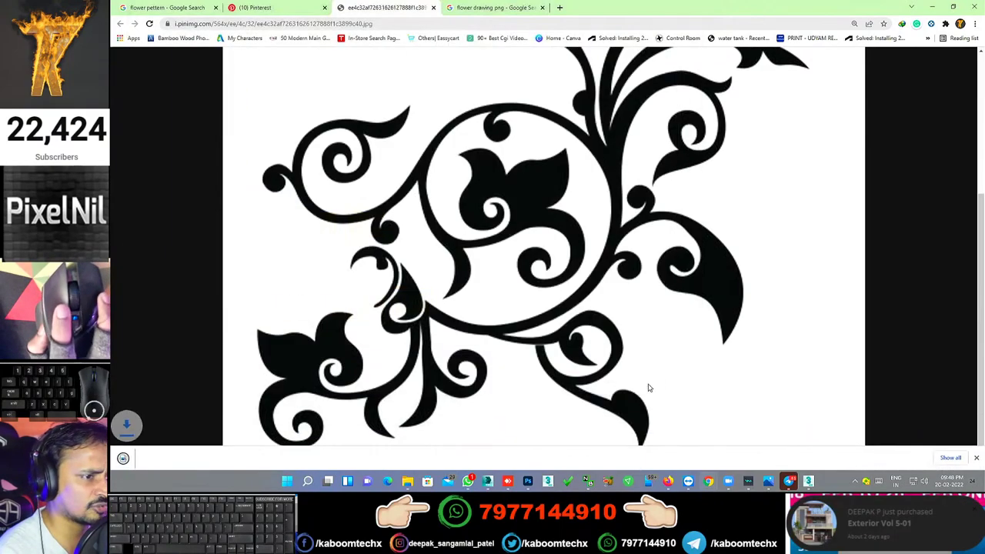
pyautogui.click(933, 7)
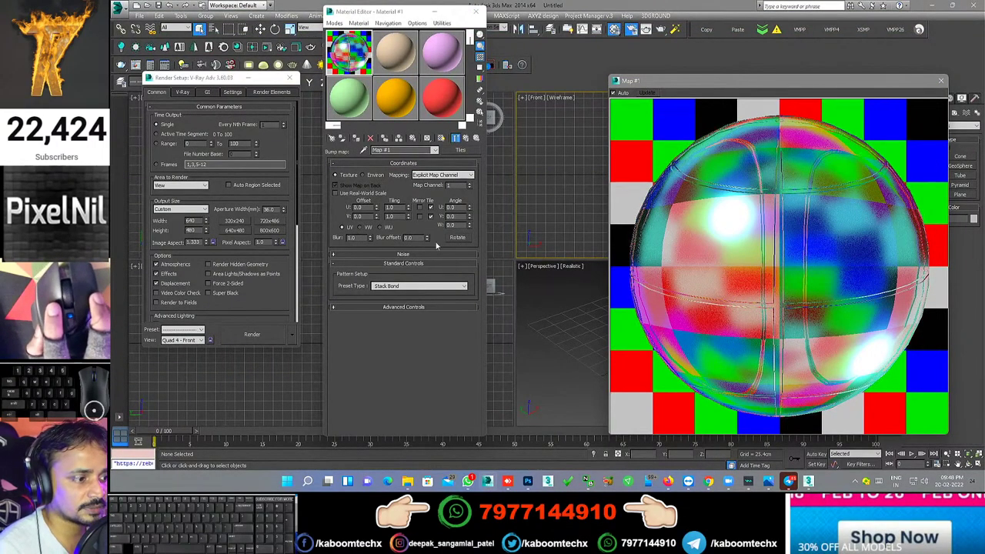
# Step: Toggle Show End Result, collapse the Tiles map's Coordinates rollout, and move the Map #1 preview lower left
pyautogui.click(456, 138)
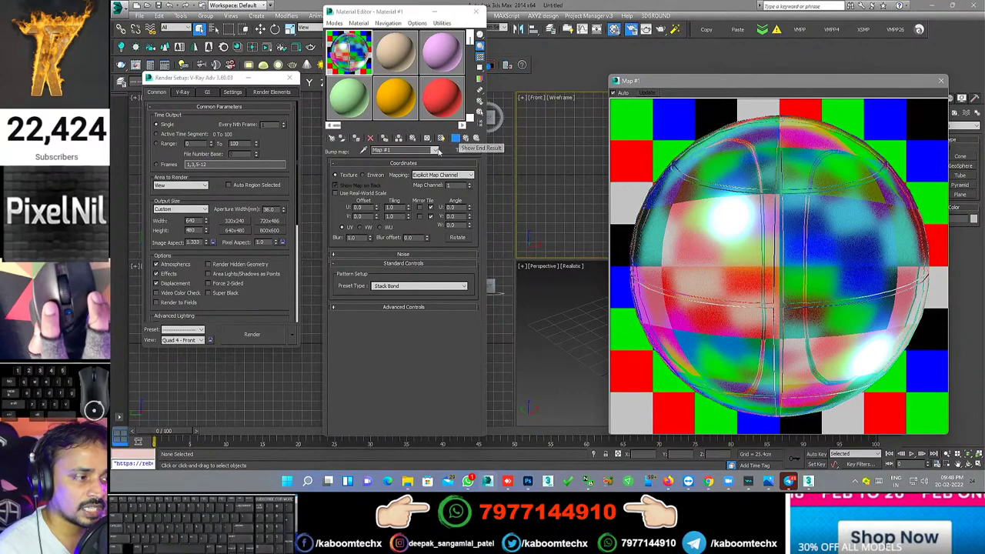
pyautogui.click(418, 163)
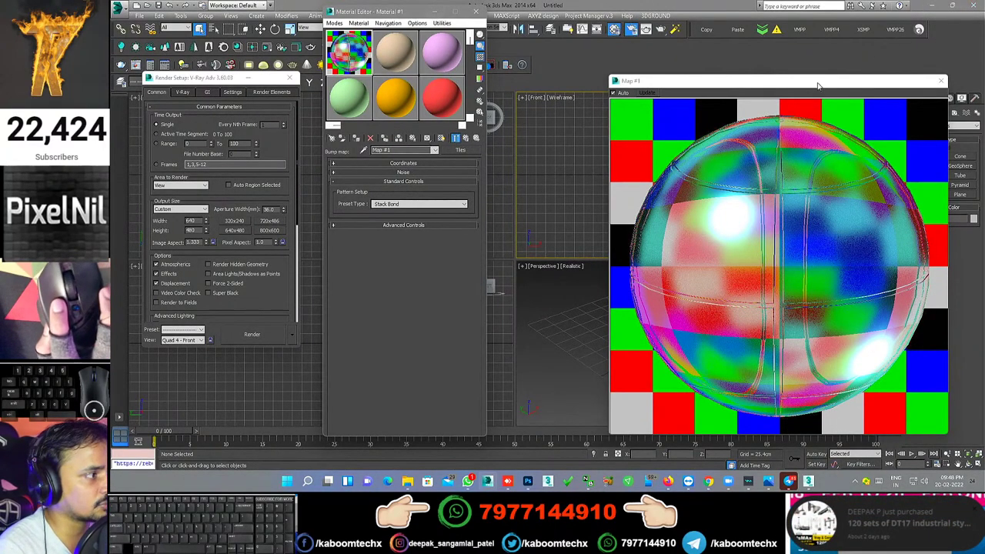
pyautogui.moveTo(818, 86); pyautogui.dragTo(318, 117)
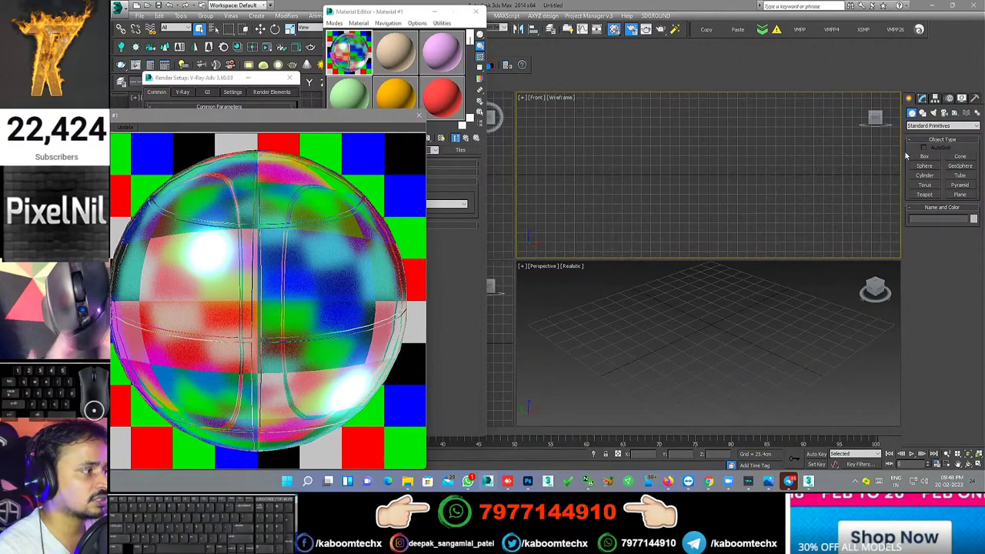
pyautogui.click(959, 195)
# Step: Create Box001, a thin upright green box, as a wall panel in the Perspective viewport
pyautogui.click(925, 157)
pyautogui.moveTo(763, 301)
pyautogui.mouseDown()
pyautogui.moveTo(638, 412)
pyautogui.moveTo(620, 373)
pyautogui.mouseUp()
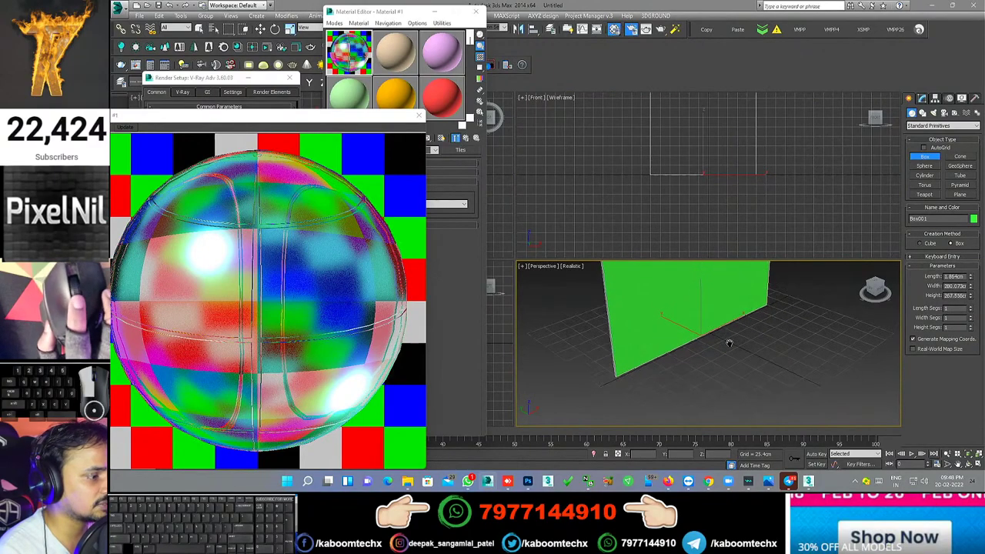
pyautogui.keyDown('alt'); pyautogui.moveTo(730, 343); pyautogui.dragTo(721, 359, button='middle'); pyautogui.keyUp('alt')
pyautogui.scroll(-3, 722, 358)
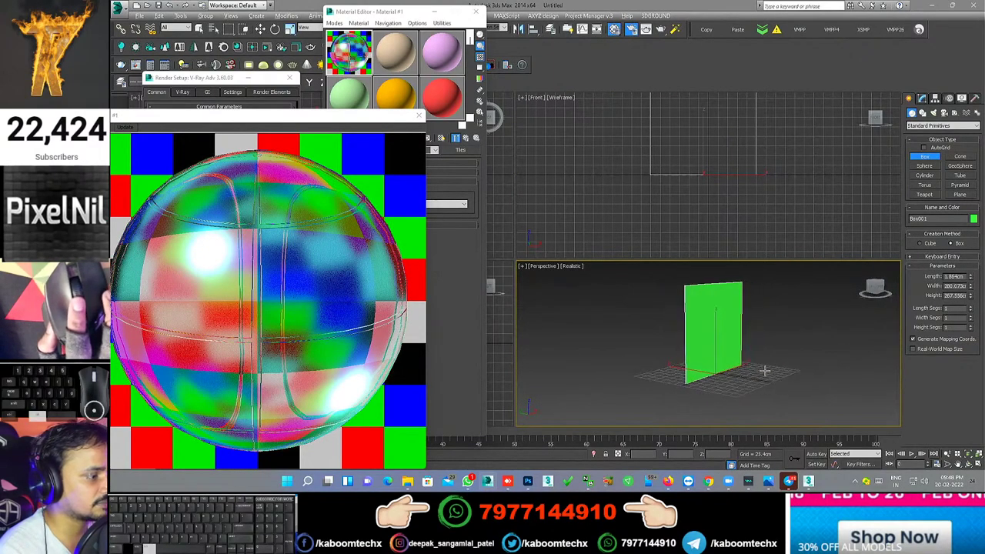
pyautogui.rightClick(765, 372)
# Step: Switch to Move and orbit the view to face the green wall panel
pyautogui.press('w')
pyautogui.moveTo(764, 372)
pyautogui.keyDown('alt'); pyautogui.mouseDown(button='middle')
pyautogui.moveTo(749, 356)
pyautogui.moveTo(689, 351)
pyautogui.moveTo(753, 349)
pyautogui.mouseUp(button='middle'); pyautogui.keyUp('alt')
pyautogui.moveTo(809, 363)
pyautogui.keyDown('alt'); pyautogui.mouseDown(button='middle')
pyautogui.moveTo(761, 357)
pyautogui.moveTo(741, 340)
pyautogui.mouseUp(button='middle'); pyautogui.keyUp('alt')
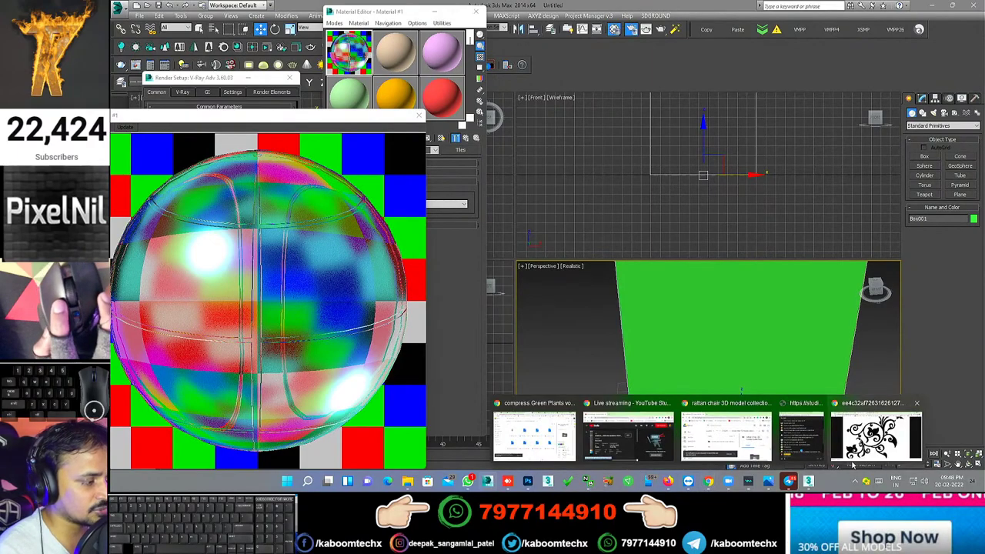
pyautogui.moveTo(467, 482)
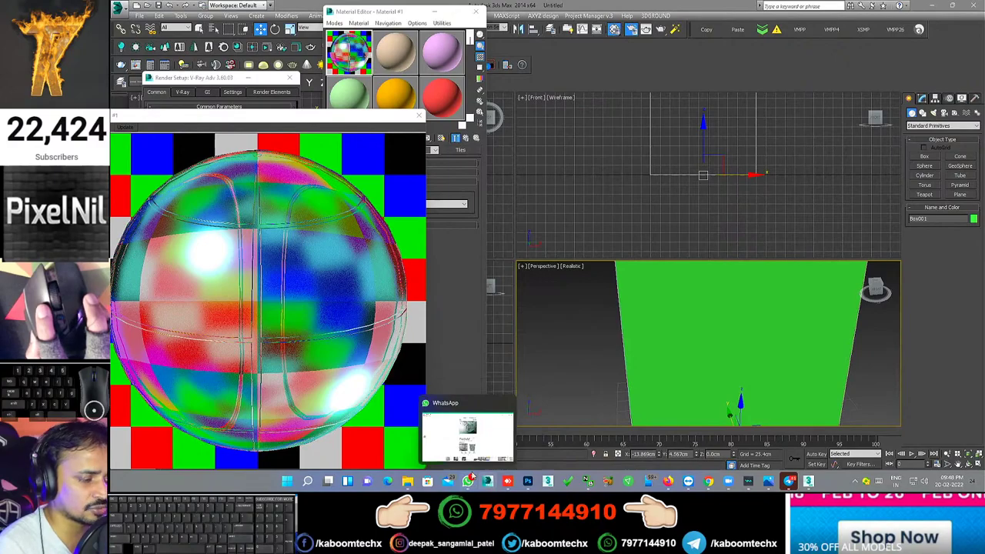
pyautogui.click(469, 481)
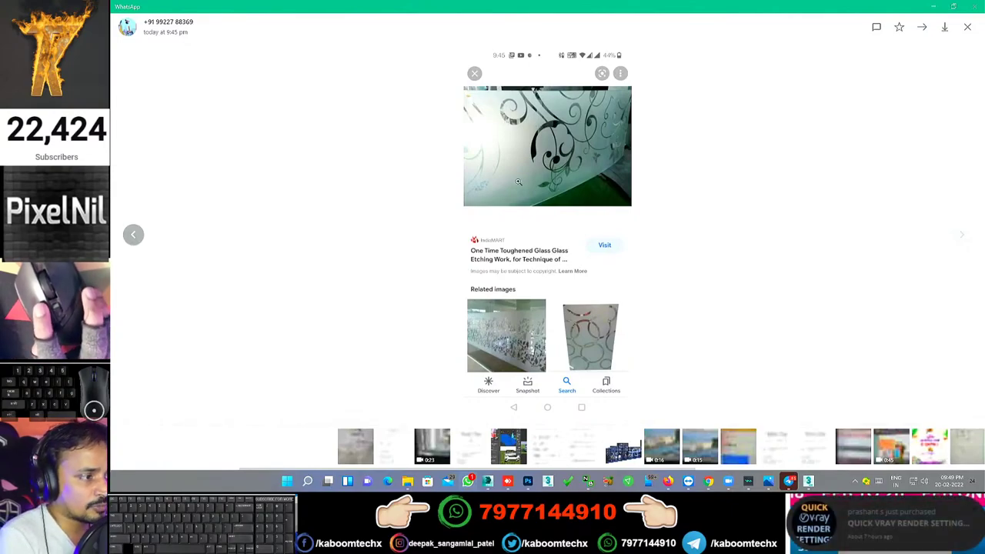
pyautogui.click(937, 7)
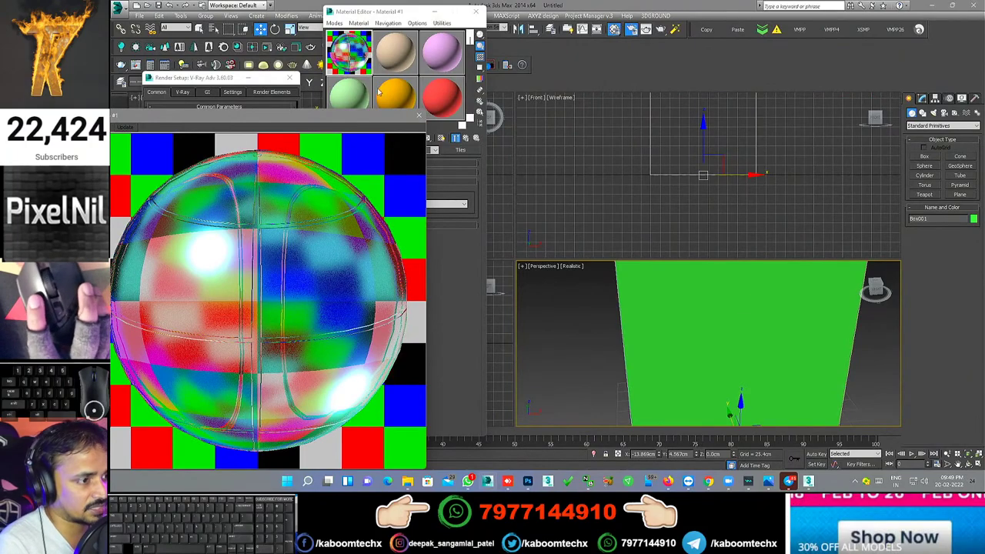
# Step: Close the map preview, clear the Tiles bump map from Material #1, and select Material #2
pyautogui.click(354, 60)
pyautogui.click(418, 116)
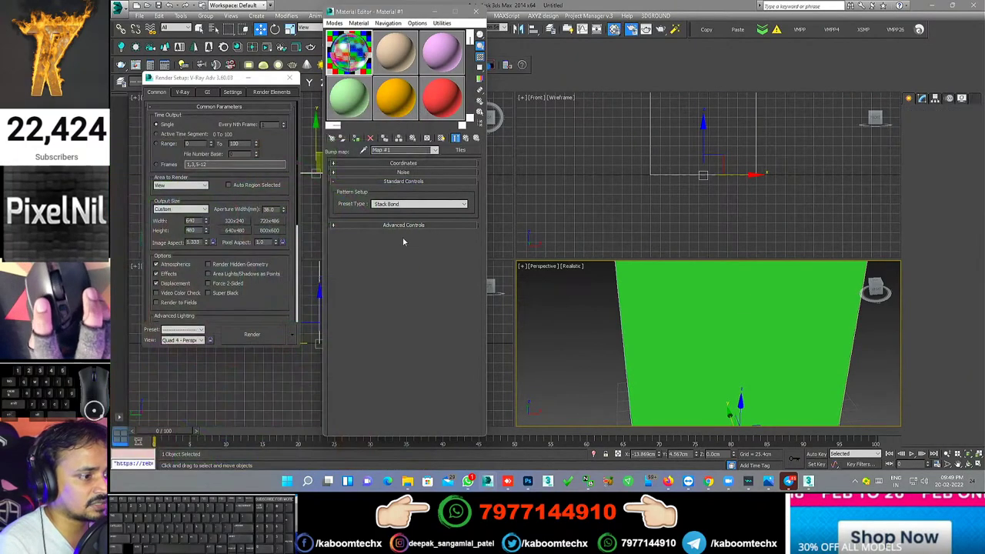
pyautogui.click(403, 225)
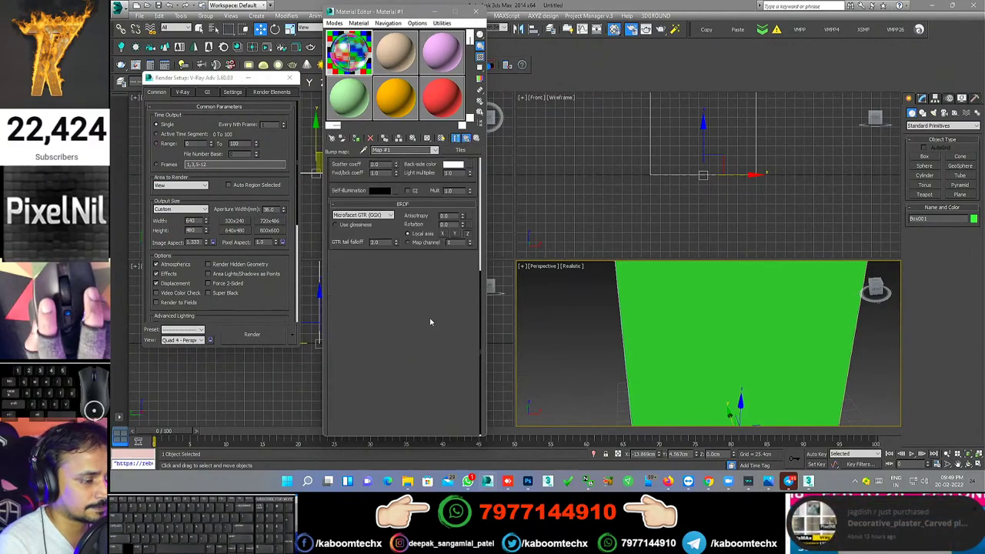
pyautogui.rightClick(433, 394)
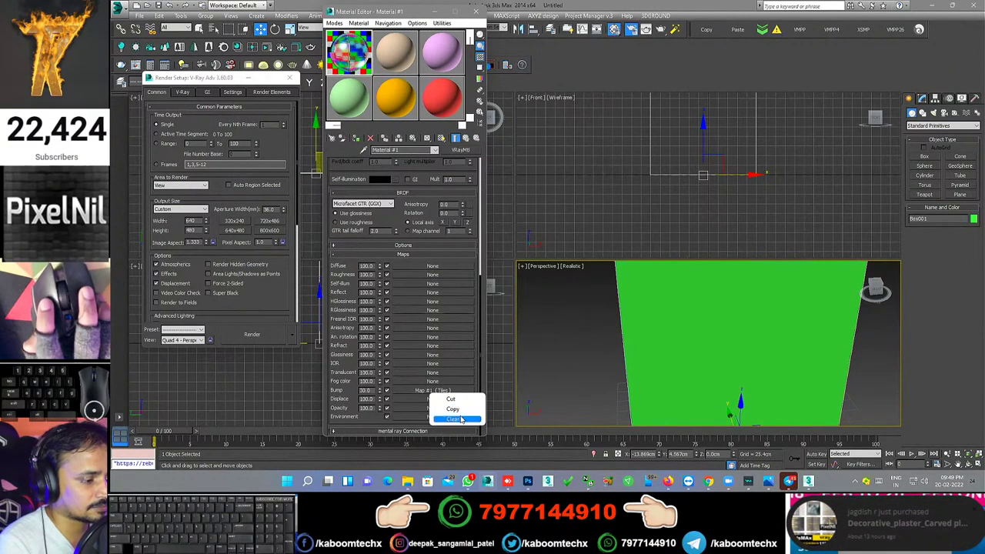
pyautogui.click(452, 418)
pyautogui.click(392, 51)
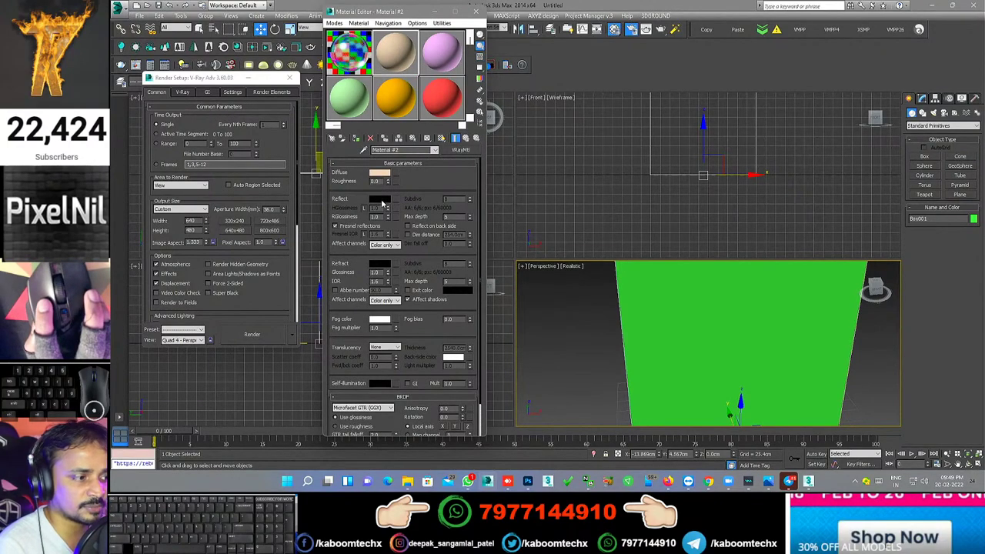
# Step: Set Material #2's Reflect color to value 243 white and its Refract color to white
pyautogui.click(379, 199)
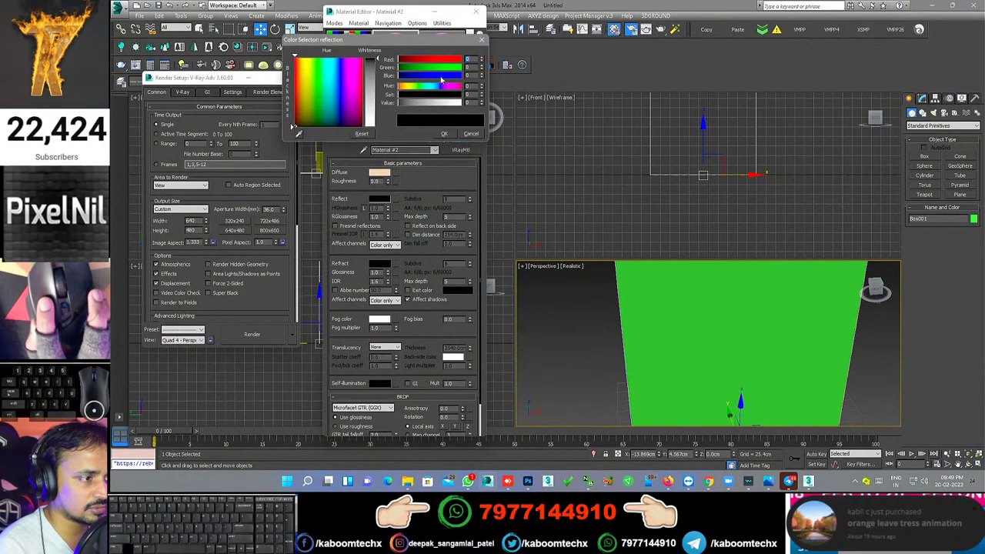
pyautogui.moveTo(397, 102); pyautogui.dragTo(461, 102)
pyautogui.click(444, 134)
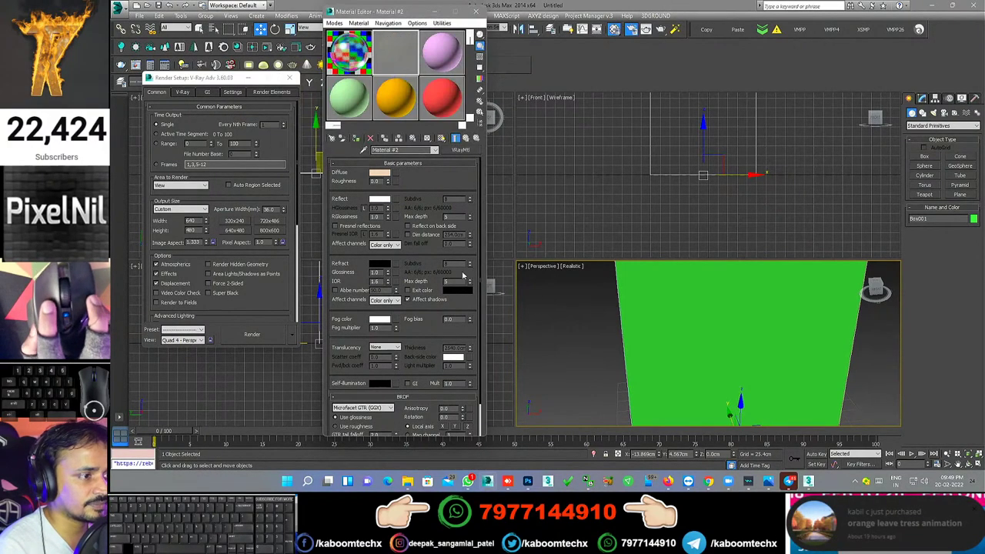
pyautogui.click(380, 263)
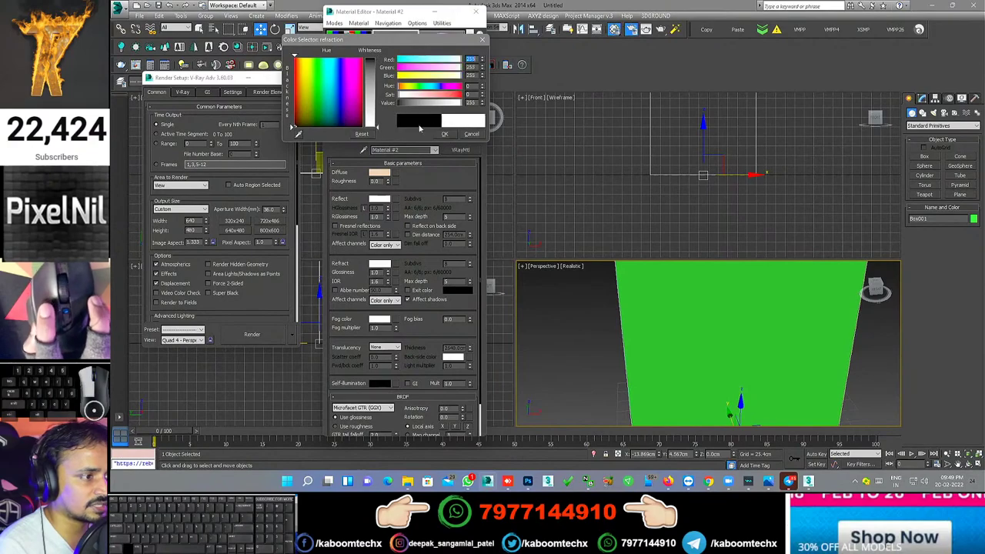
pyautogui.click(444, 134)
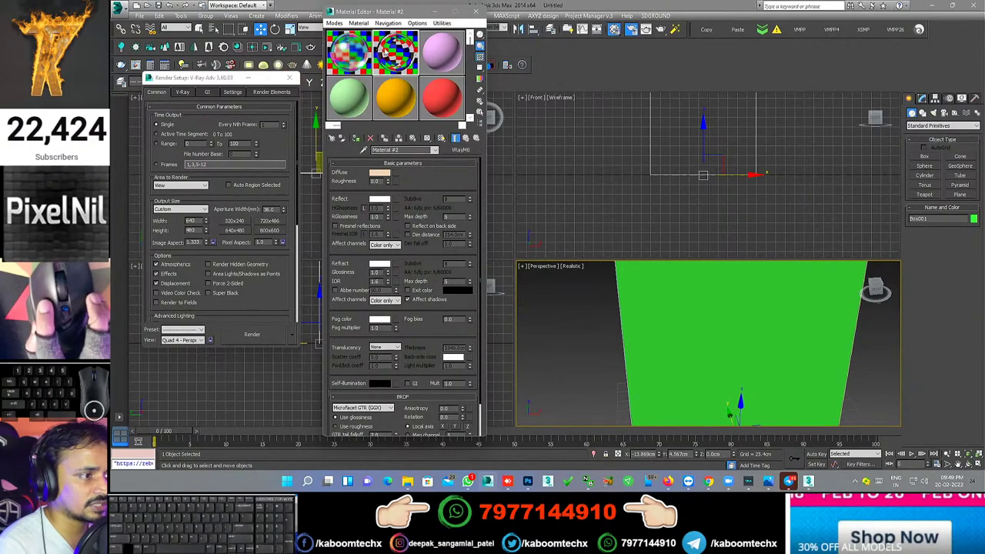
# Step: Assign the glass Material #2 to the green Box001 panel
pyautogui.scroll(-2, 550, 269)
pyautogui.scroll(-2, 550, 269)
pyautogui.scroll(-2, 550, 269)
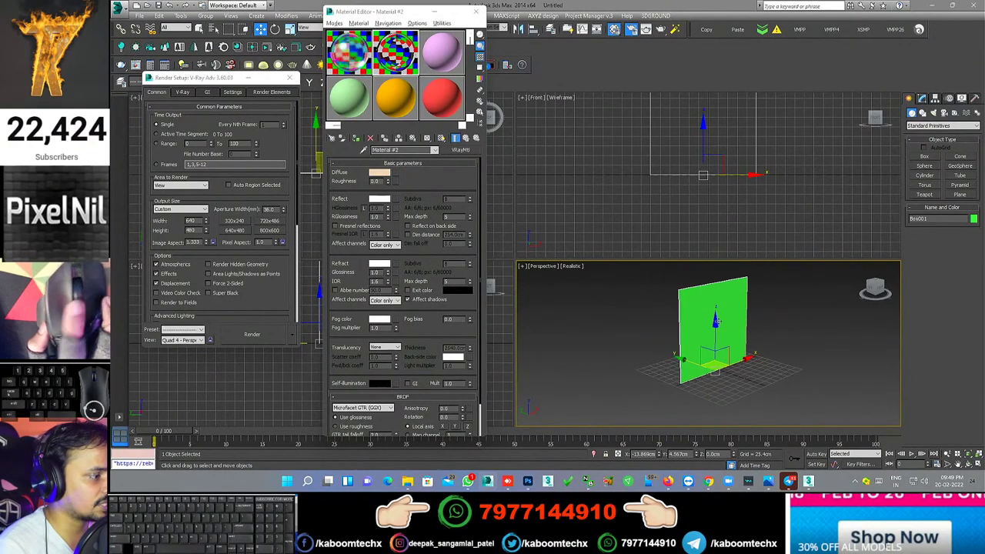
pyautogui.click(357, 138)
pyautogui.scroll(2, 770, 362)
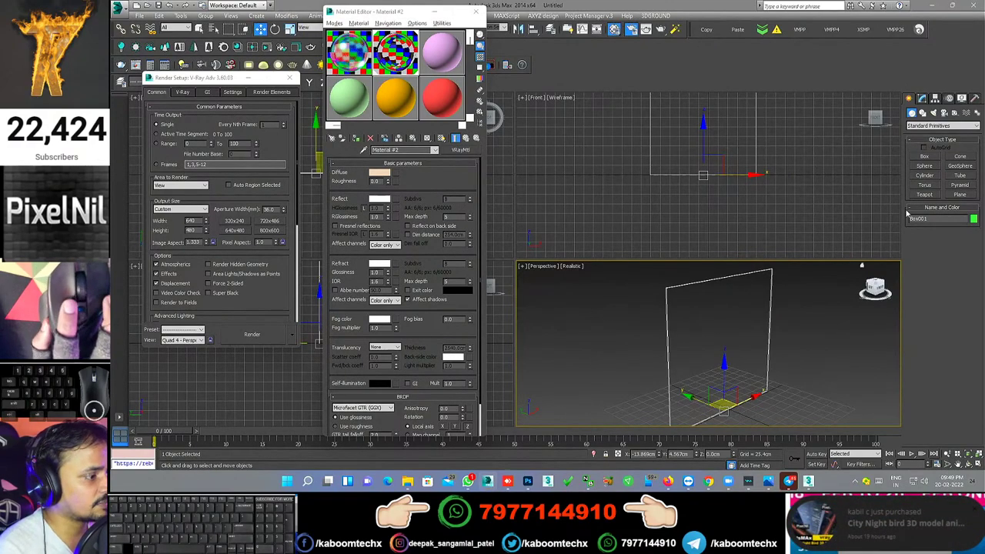
# Step: Draw a plane, Plane001, over the glass panel in the Front viewport
pyautogui.moveTo(700, 151); pyautogui.dragTo(642, 169, button='middle')
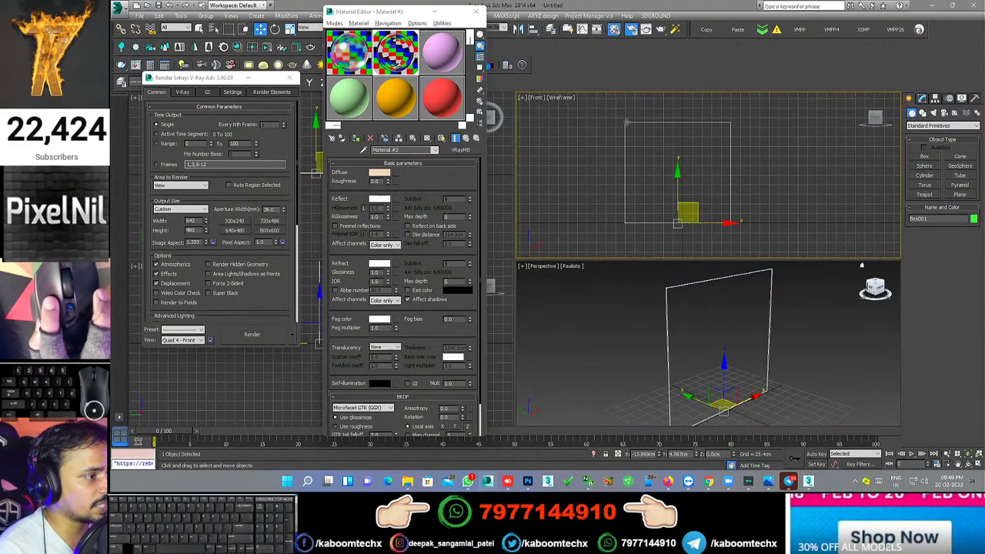
pyautogui.click(959, 194)
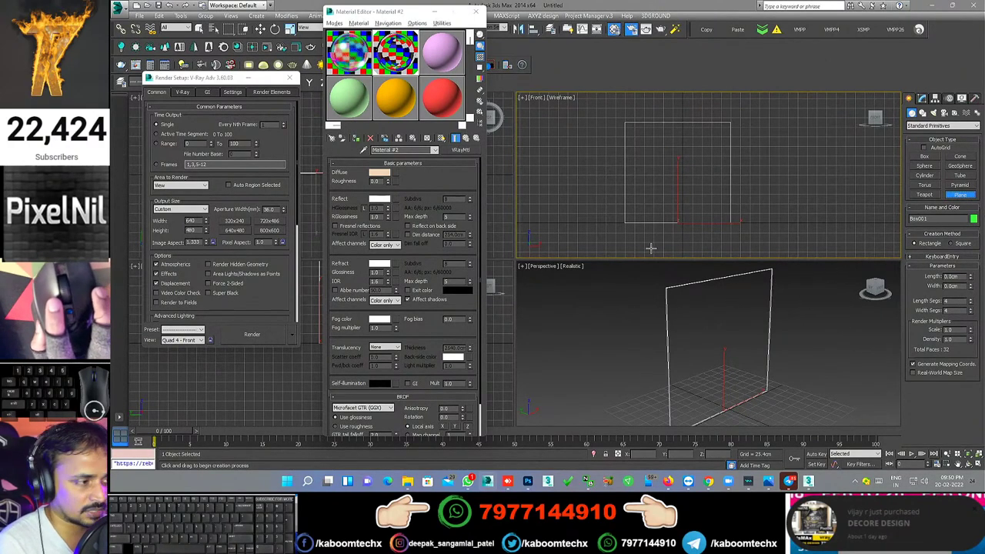
pyautogui.scroll(3, 688, 174)
pyautogui.scroll(-1, 612, 156)
pyautogui.moveTo(606, 153); pyautogui.dragTo(753, 206)
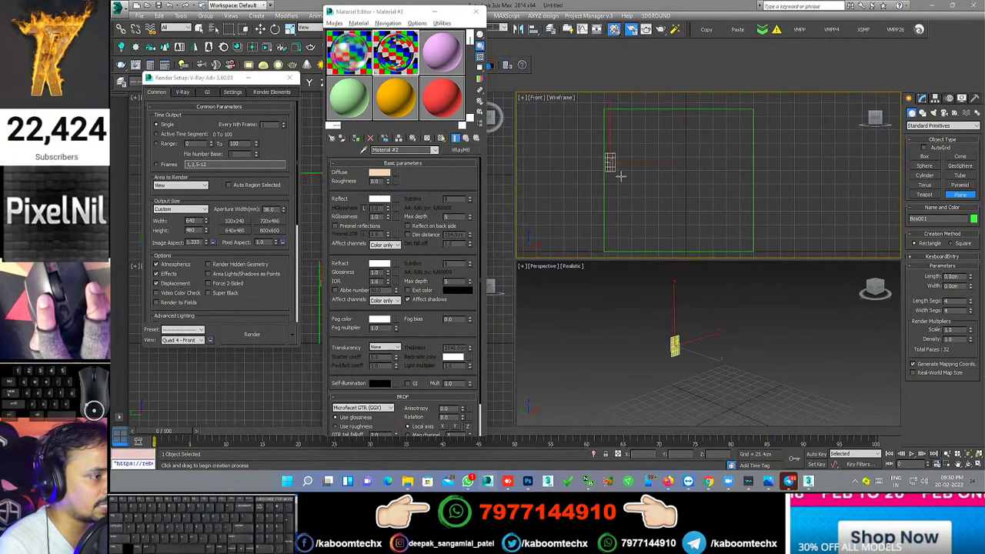
# Step: Switch to Move and set the Perspective viewport to plain shading
pyautogui.press('w')
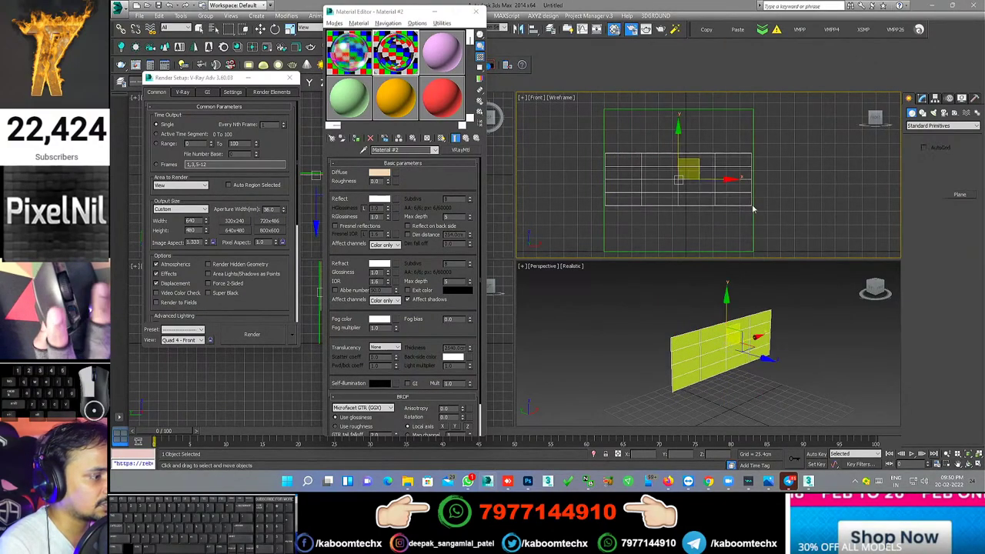
pyautogui.scroll(-2, 679, 326)
pyautogui.scroll(-3, 680, 327)
pyautogui.click(571, 266)
pyautogui.click(596, 287)
# Step: In the Top view, move Plane001 just in front of the glass panel
pyautogui.moveTo(705, 188); pyautogui.dragTo(690, 185, button='middle')
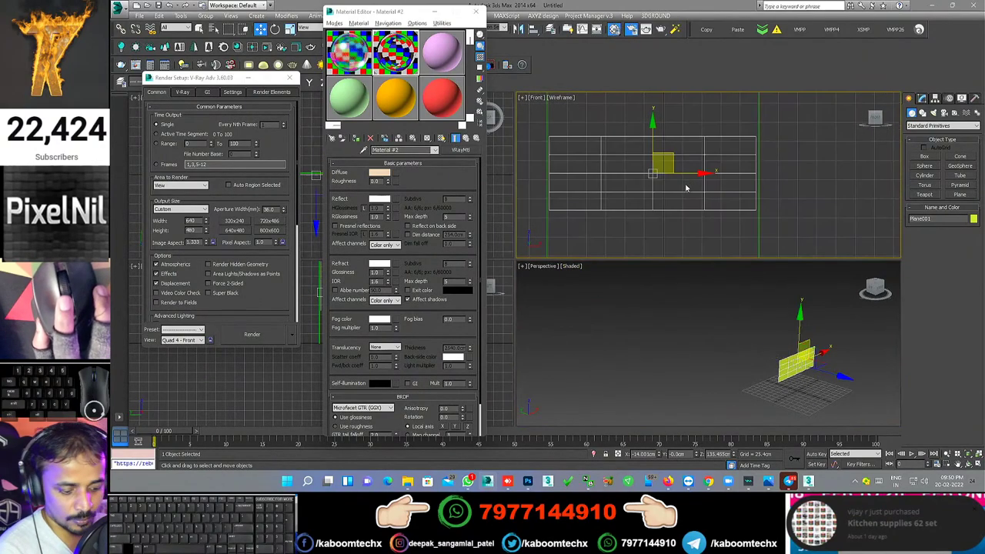
pyautogui.press('t')
pyautogui.scroll(1, 673, 192)
pyautogui.moveTo(565, 177)
pyautogui.mouseDown(button='middle')
pyautogui.moveTo(708, 169)
pyautogui.moveTo(626, 219)
pyautogui.mouseUp(button='middle')
pyautogui.scroll(-2, 817, 177)
pyautogui.moveTo(820, 193); pyautogui.dragTo(748, 203, button='middle')
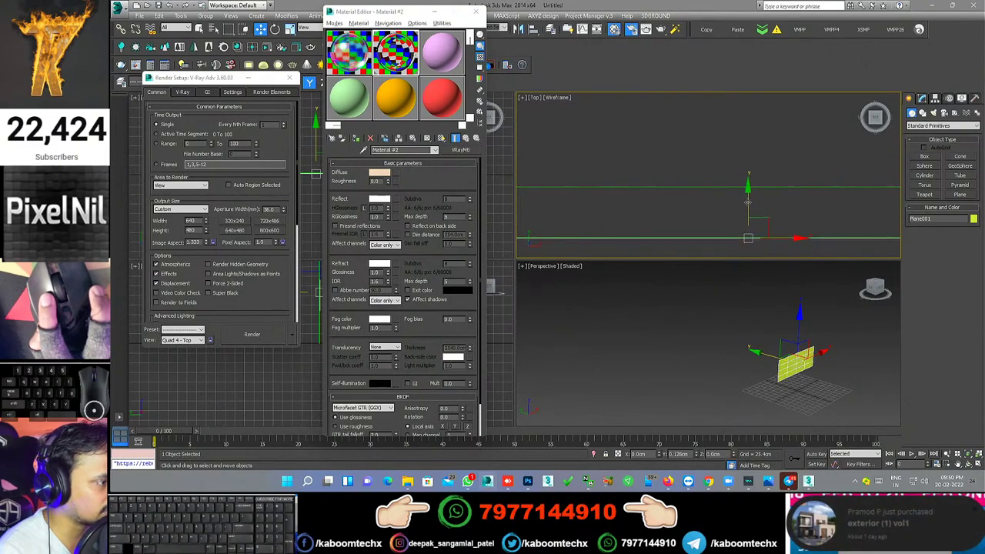
pyautogui.moveTo(748, 202); pyautogui.dragTo(722, 161, button='middle')
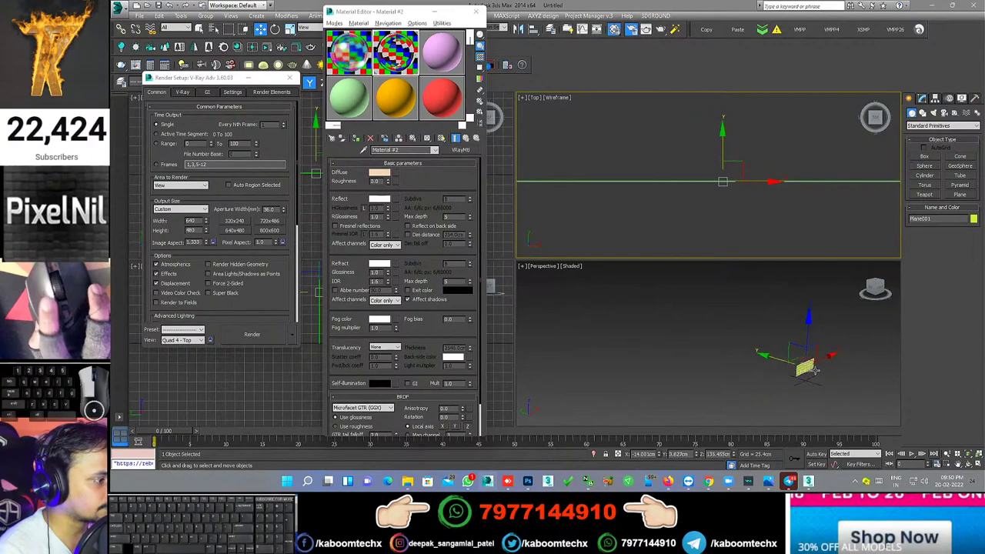
pyautogui.scroll(5, 809, 359)
pyautogui.scroll(-3, 809, 359)
# Step: Show the Perspective view as Shaded + Edged Faces and select Plane001
pyautogui.moveTo(809, 359)
pyautogui.keyDown('alt'); pyautogui.mouseDown(button='middle')
pyautogui.moveTo(821, 352)
pyautogui.moveTo(796, 346)
pyautogui.mouseUp(button='middle'); pyautogui.keyUp('alt')
pyautogui.press('F3')
pyautogui.press('F3')
pyautogui.click(846, 367)
pyautogui.click(750, 326)
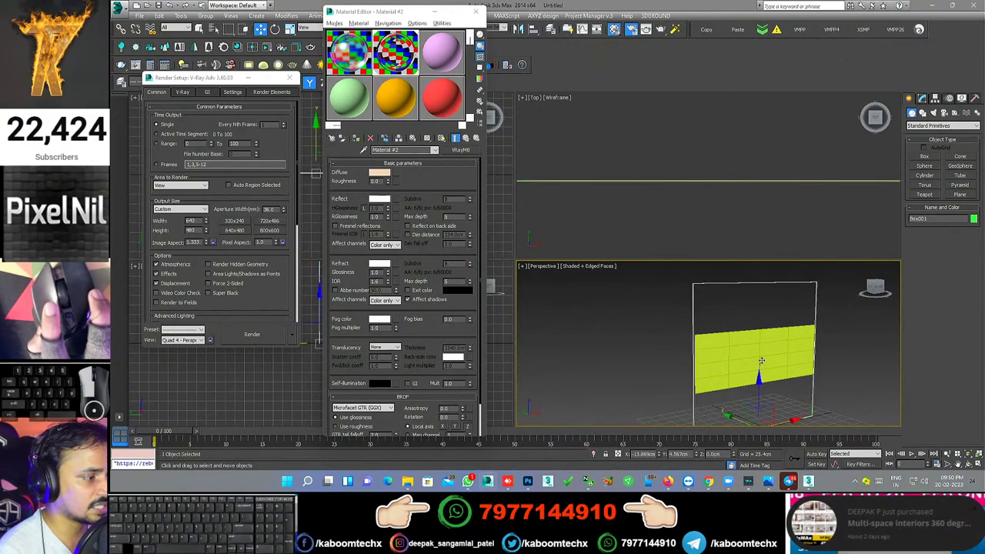
pyautogui.click(779, 362)
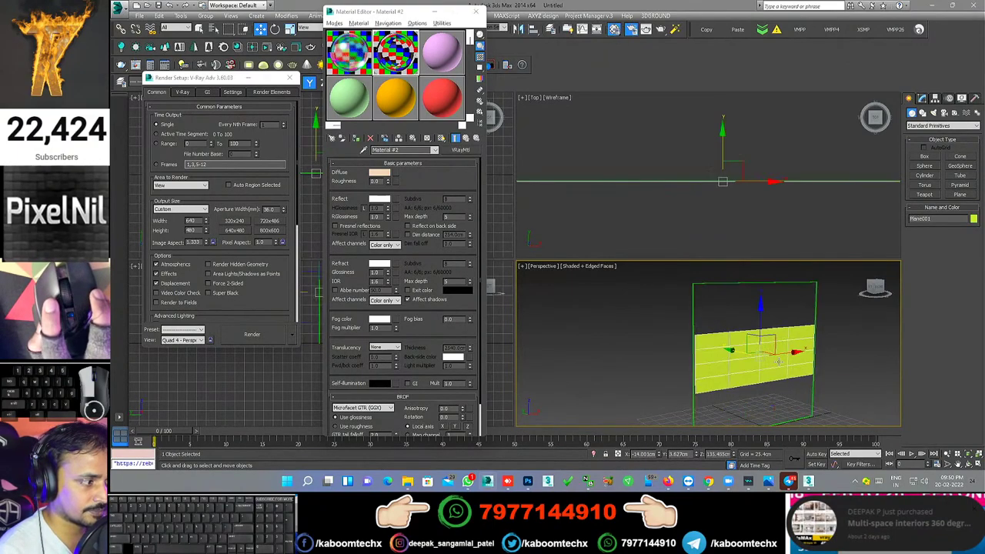
# Step: Select the third sample slot, Material #3, and give its Diffuse a Bitmap map
pyautogui.click(445, 94)
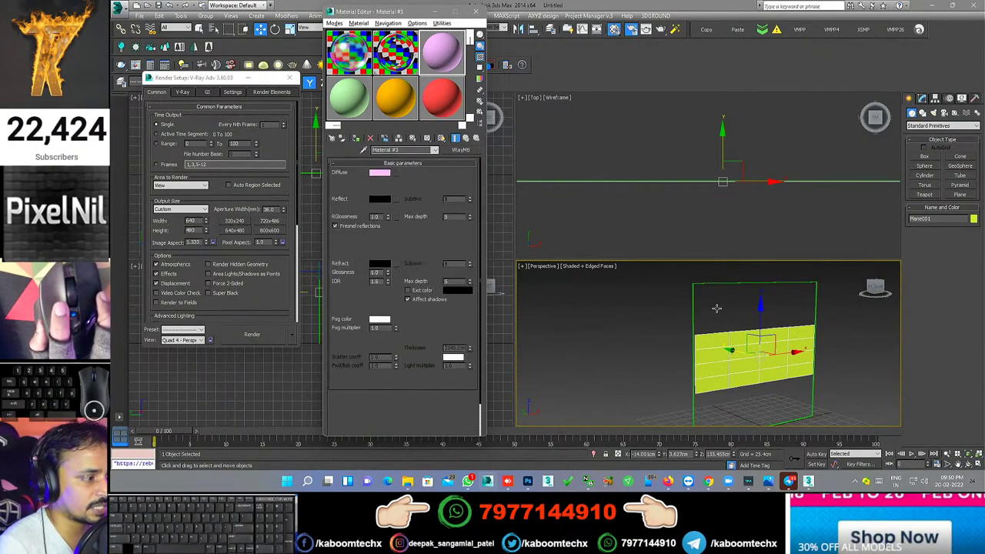
pyautogui.click(396, 174)
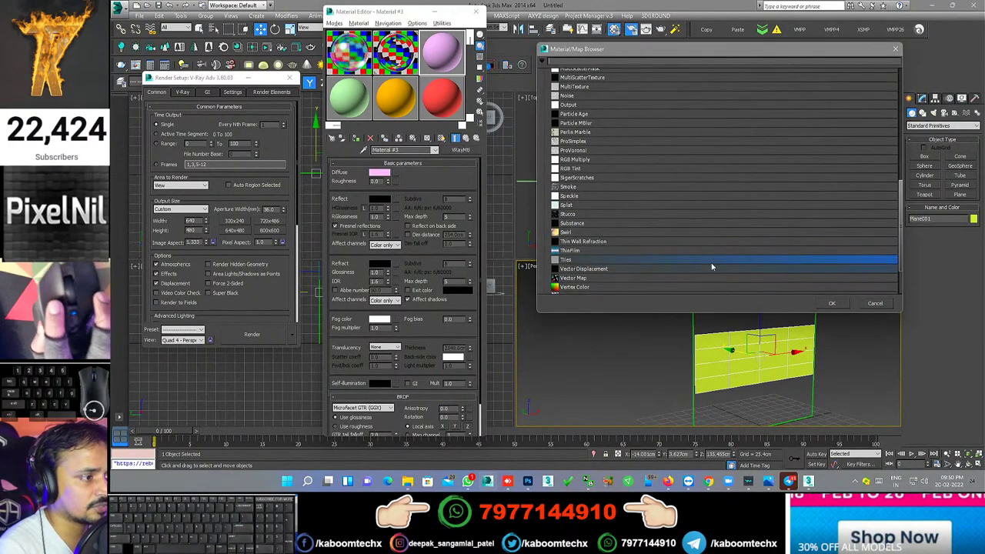
pyautogui.scroll(3, 622, 170)
pyautogui.scroll(3, 622, 170)
pyautogui.scroll(3, 620, 185)
pyautogui.scroll(3, 618, 192)
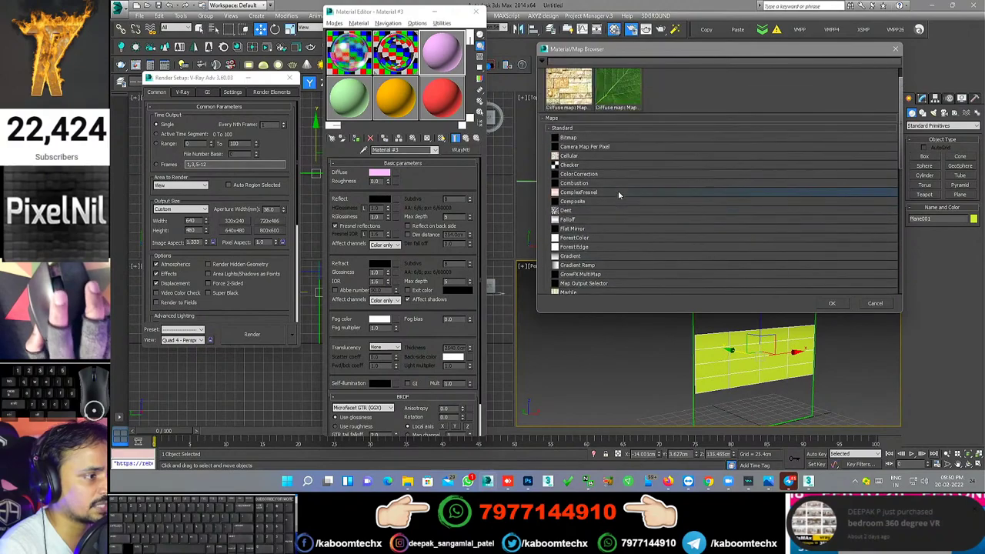
pyautogui.click(583, 138)
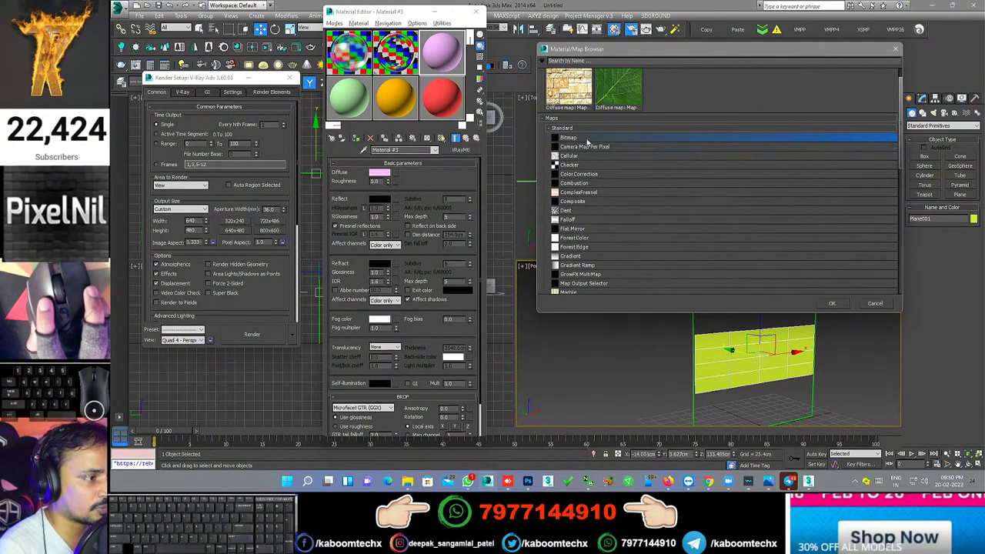
pyautogui.doubleClick(589, 139)
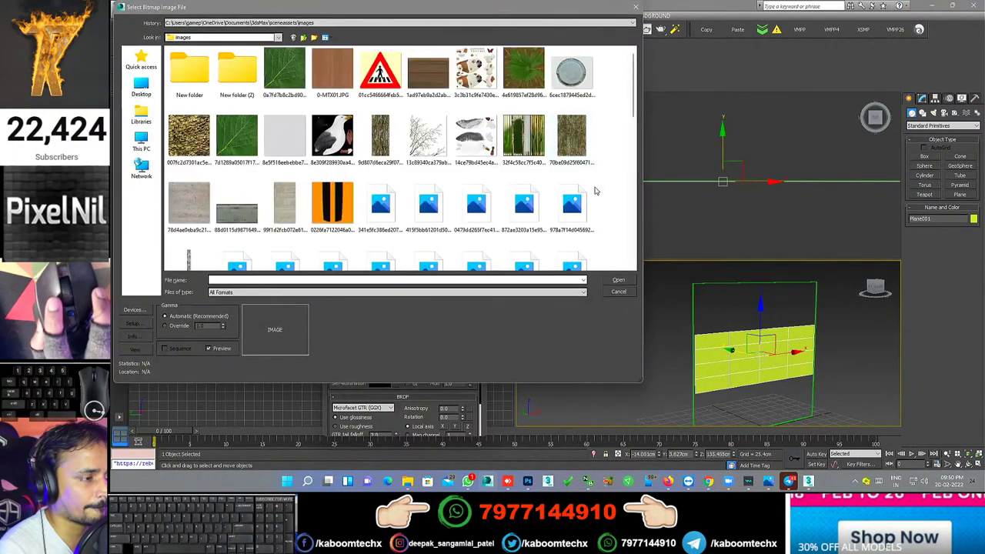
# Step: Load the black floral pattern image from the Downloads folder into the bitmap
pyautogui.click(149, 136)
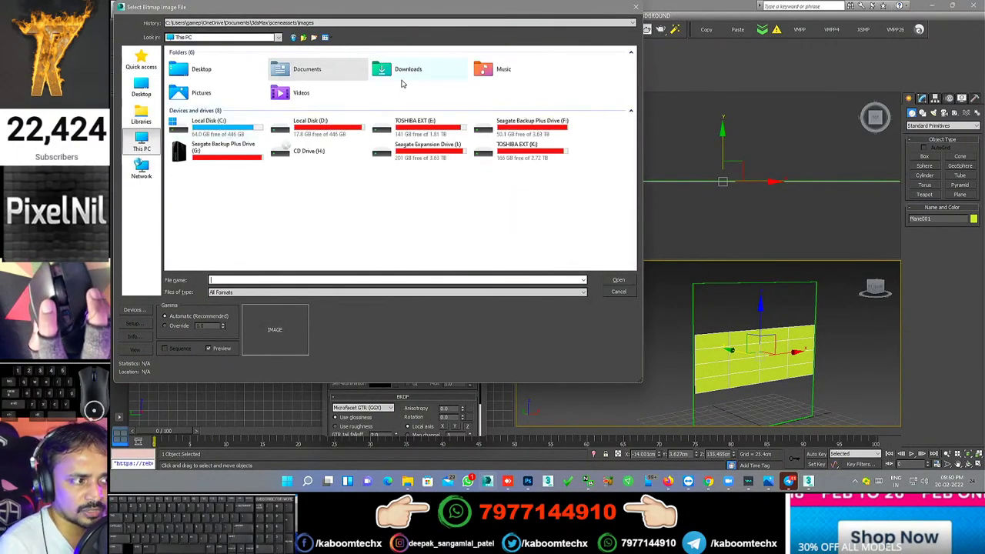
pyautogui.doubleClick(435, 71)
pyautogui.doubleClick(188, 81)
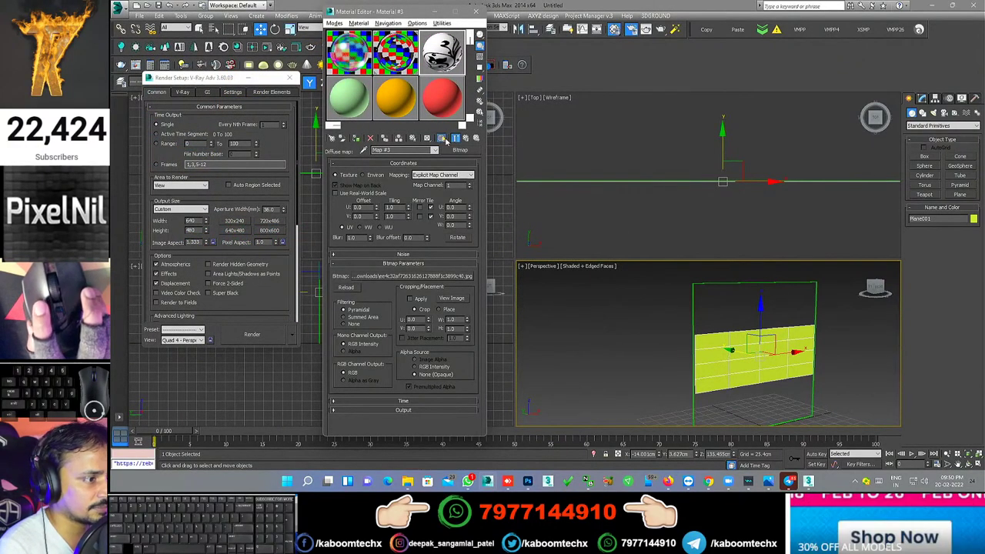
# Step: Assign Material #3 to Plane001 and orbit to view the floral pattern
pyautogui.click(444, 139)
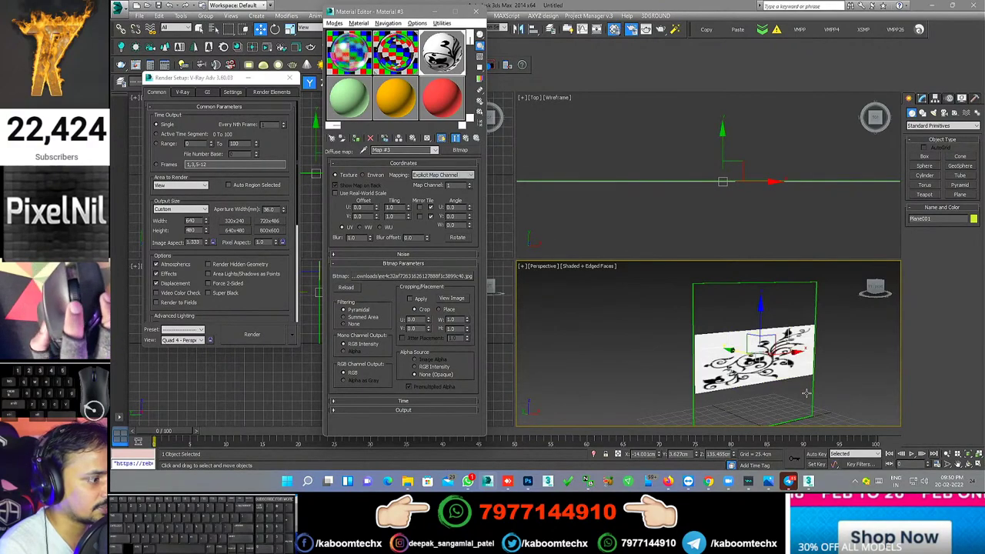
pyautogui.keyDown('alt'); pyautogui.moveTo(806, 396); pyautogui.dragTo(783, 383, button='middle'); pyautogui.keyUp('alt')
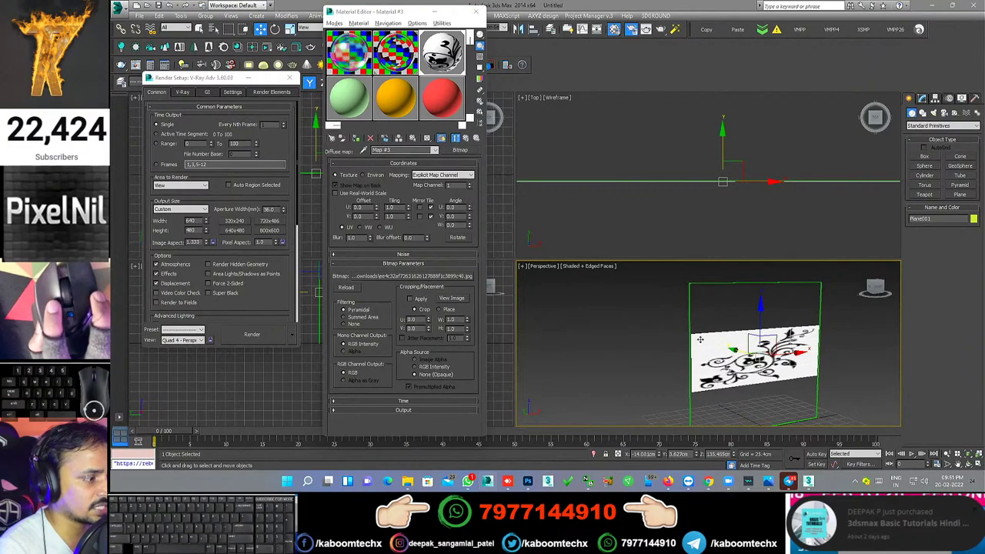
pyautogui.scroll(5, 708, 350)
pyautogui.moveTo(715, 328)
pyautogui.keyDown('alt'); pyautogui.mouseDown(button='middle')
pyautogui.moveTo(688, 326)
pyautogui.moveTo(746, 358)
pyautogui.mouseUp(button='middle'); pyautogui.keyUp('alt')
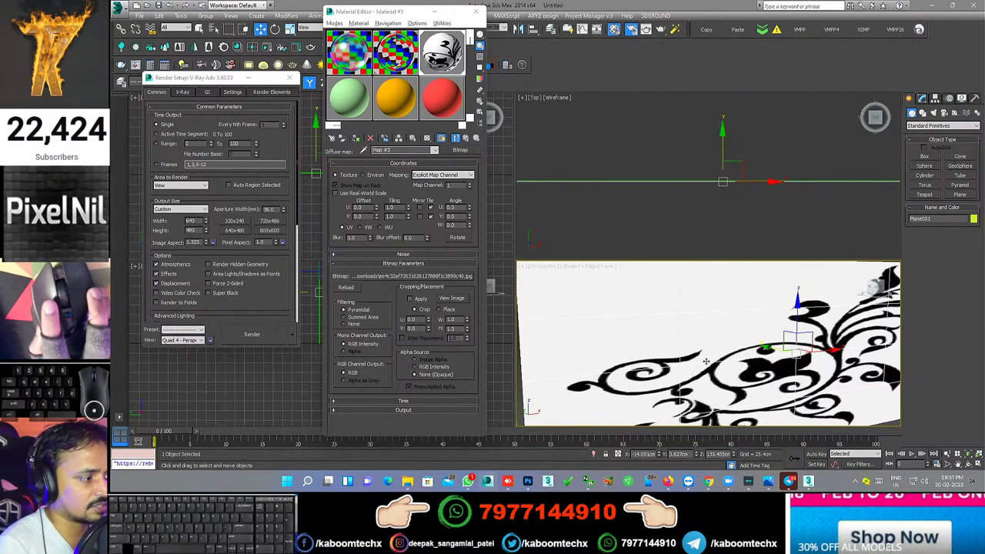
# Step: Copy the flower Diffuse map into the Opacity slot and preview the enlarged material sphere
pyautogui.click(467, 150)
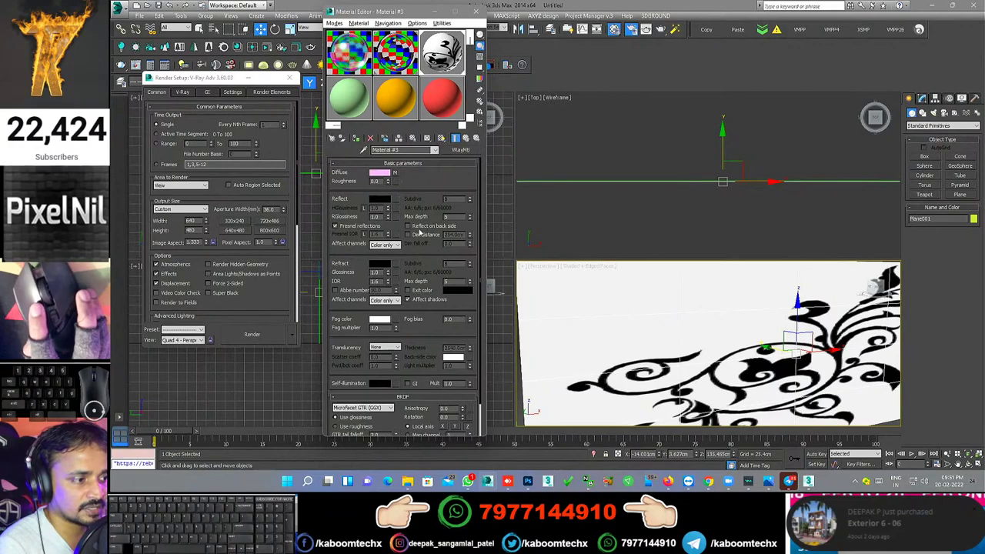
pyautogui.scroll(-2, 437, 175)
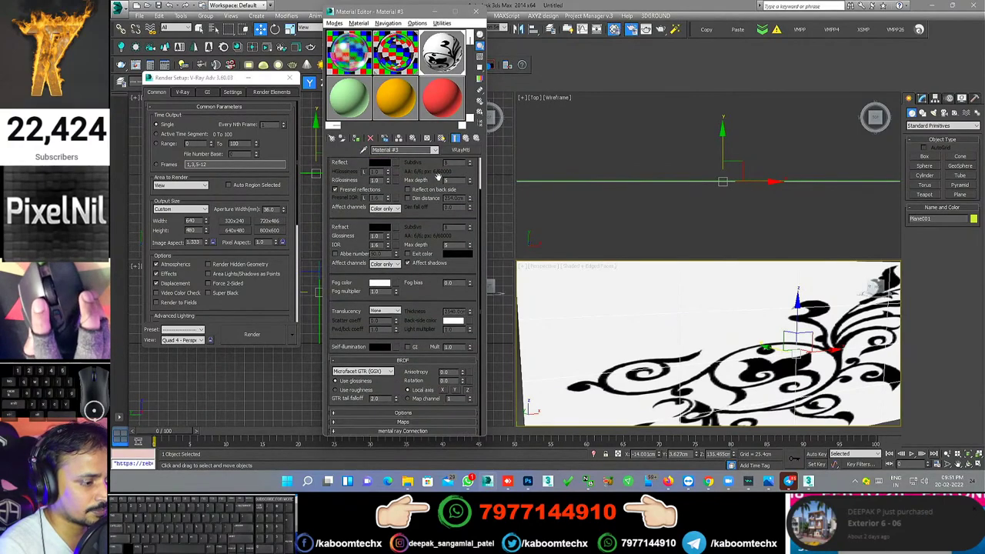
pyautogui.click(408, 422)
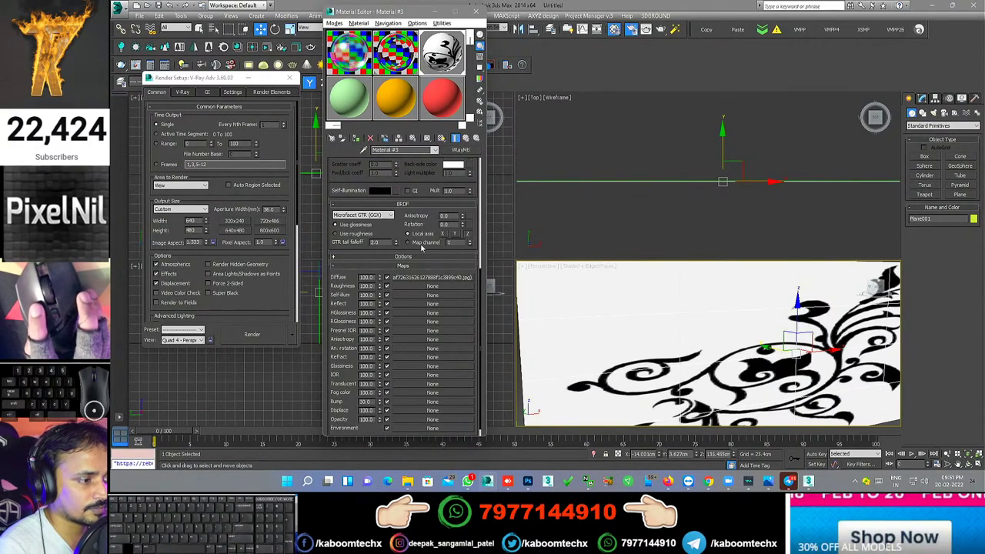
pyautogui.scroll(-1, 374, 277)
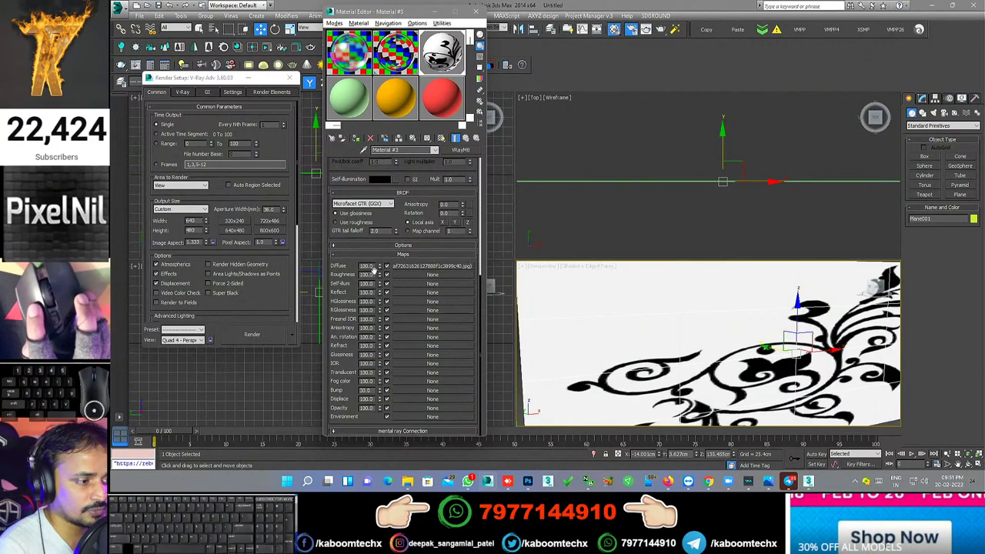
pyautogui.moveTo(431, 267); pyautogui.dragTo(413, 335)
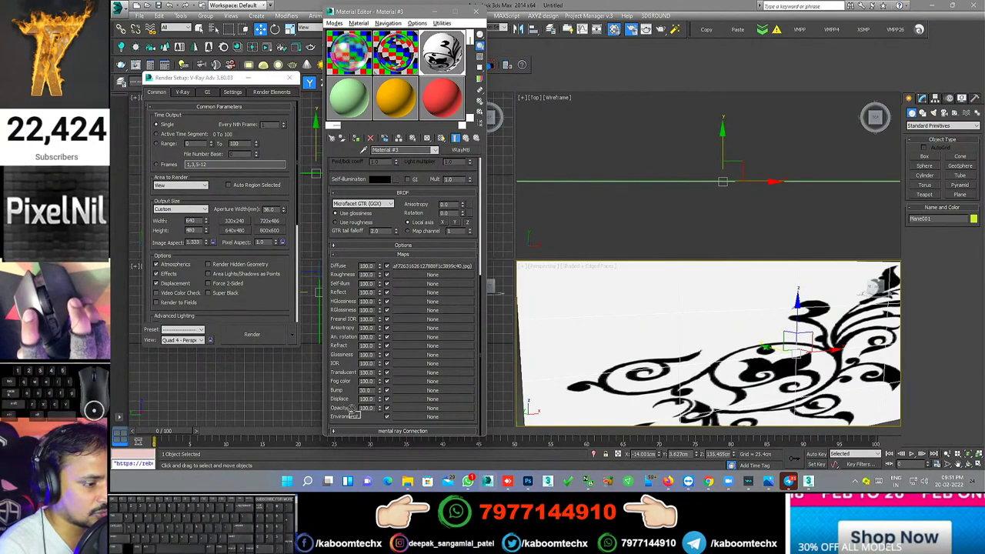
pyautogui.moveTo(351, 414); pyautogui.dragTo(432, 408)
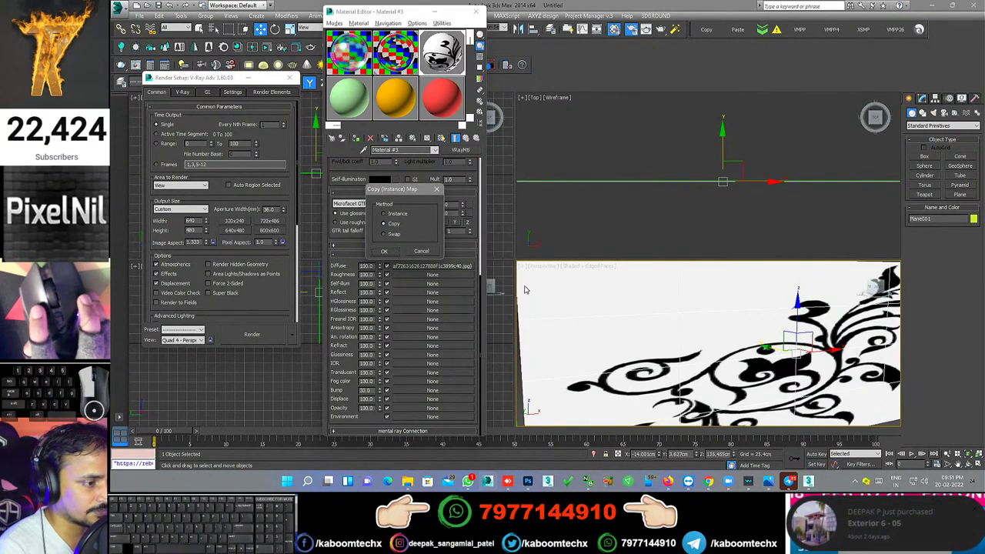
pyautogui.click(384, 252)
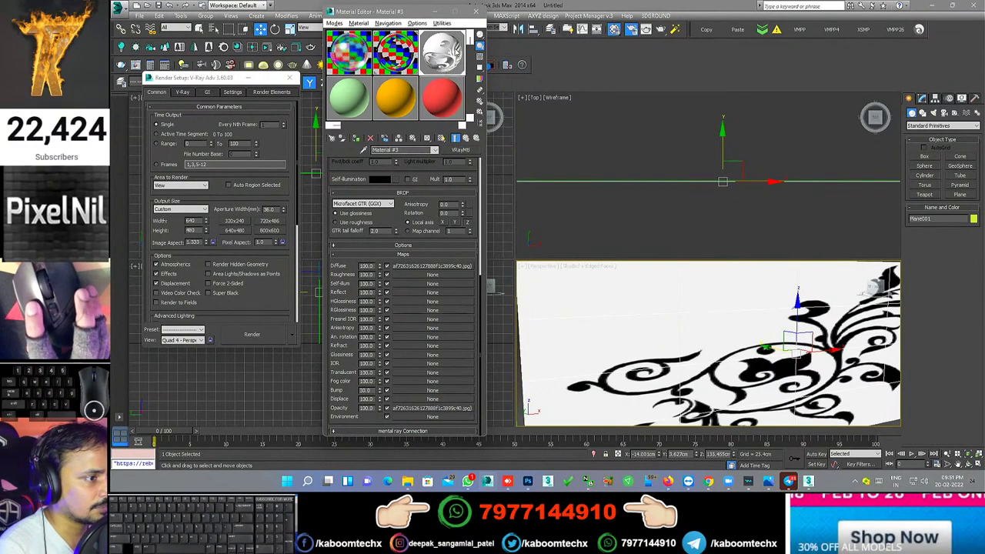
pyautogui.doubleClick(440, 59)
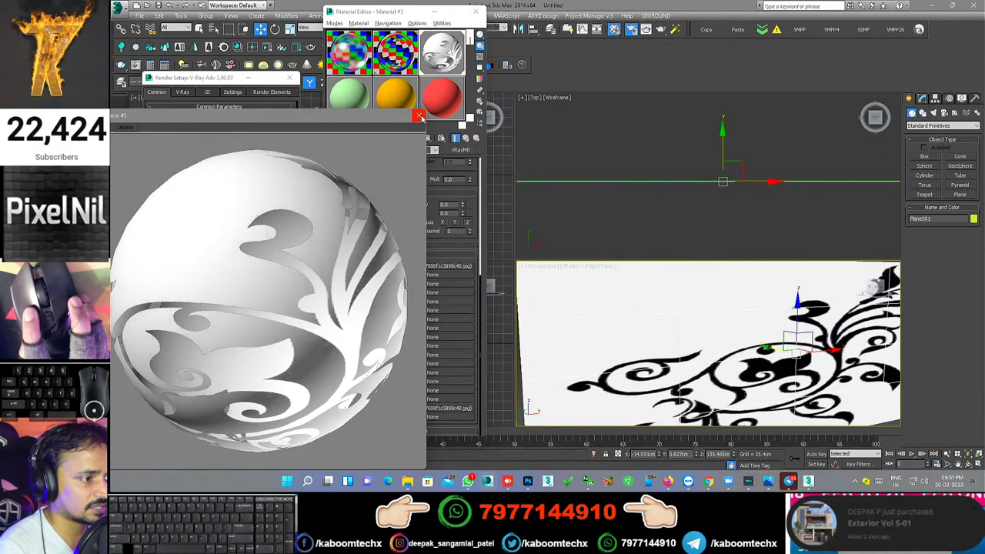
pyautogui.click(419, 116)
pyautogui.rightClick(433, 266)
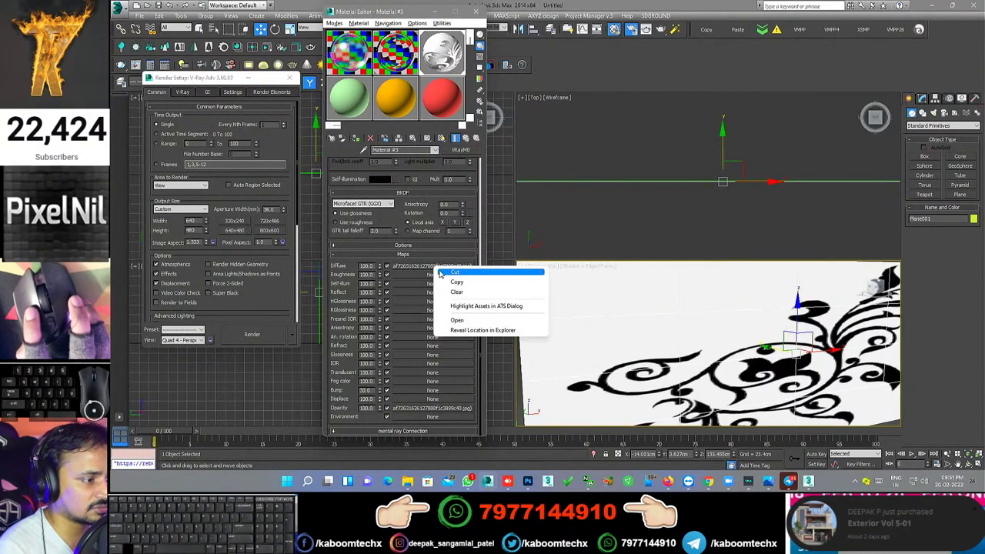
# Step: Clear the Diffuse map so only the opacity pattern remains, and show it in the viewport
pyautogui.click(459, 294)
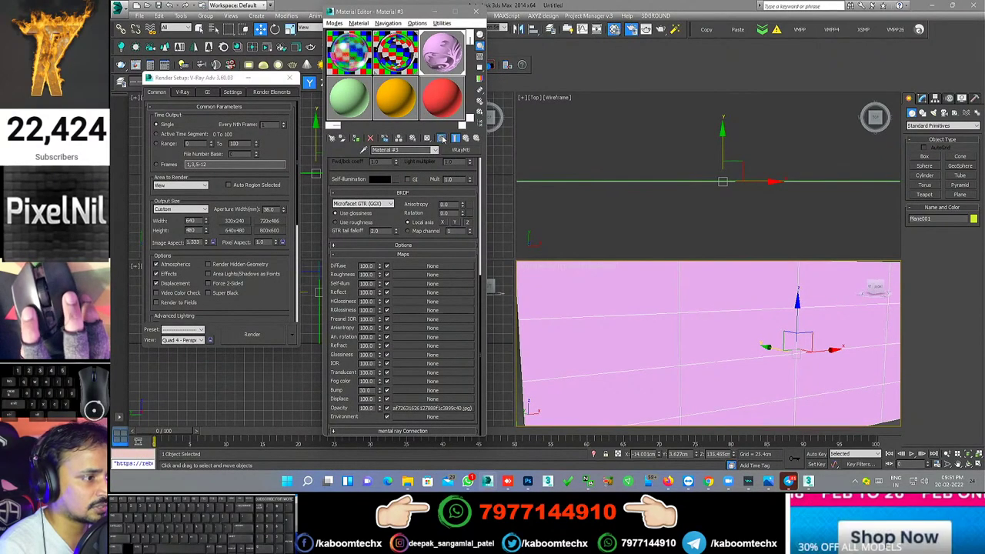
pyautogui.click(443, 138)
pyautogui.keyDown('alt'); pyautogui.moveTo(667, 310); pyautogui.dragTo(745, 358, button='middle'); pyautogui.keyUp('alt')
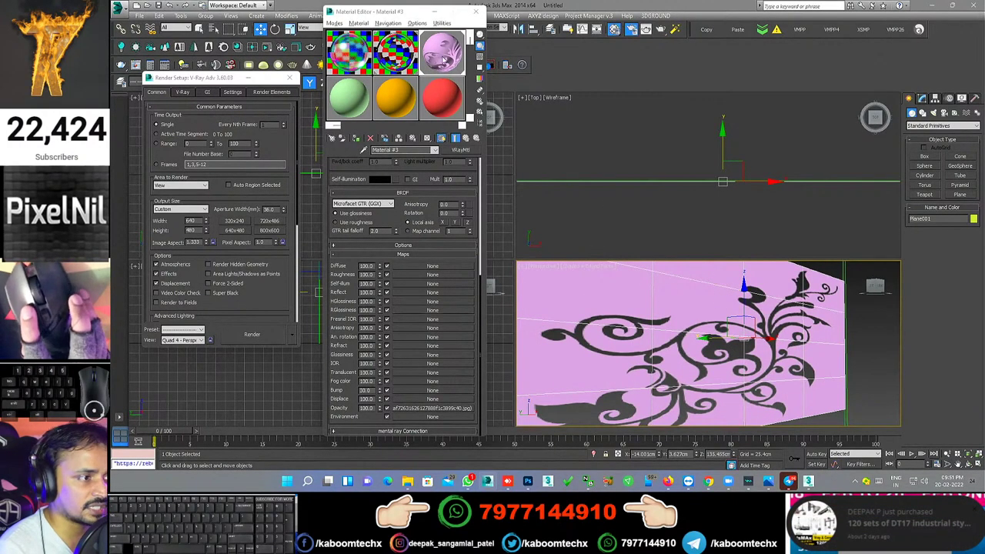
pyautogui.scroll(5, 430, 168)
pyautogui.scroll(5, 429, 168)
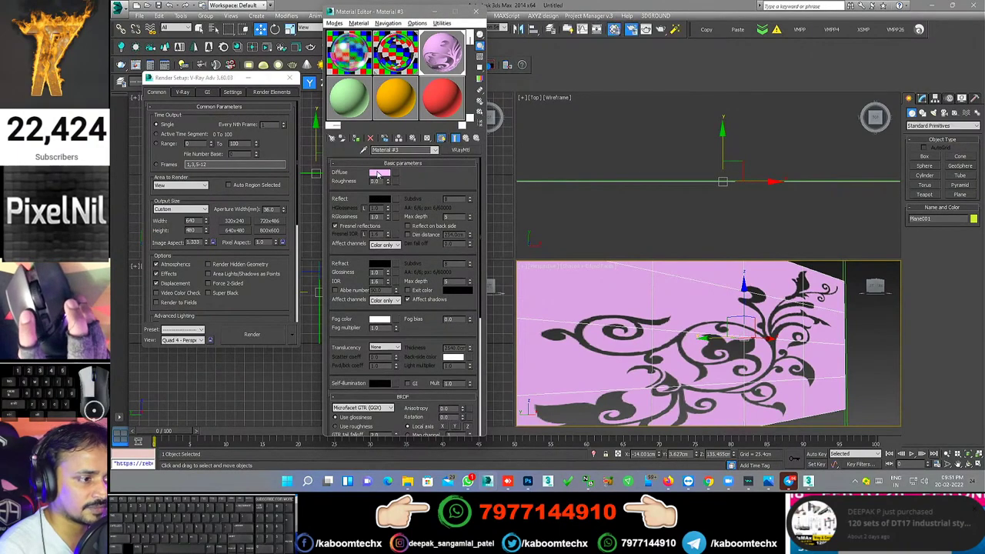
# Step: Set the diffuse colour to near white and the reflection colour to grey
pyautogui.click(379, 173)
pyautogui.moveTo(423, 94)
pyautogui.mouseDown()
pyautogui.moveTo(400, 94)
pyautogui.moveTo(434, 112)
pyautogui.moveTo(428, 105)
pyautogui.mouseUp()
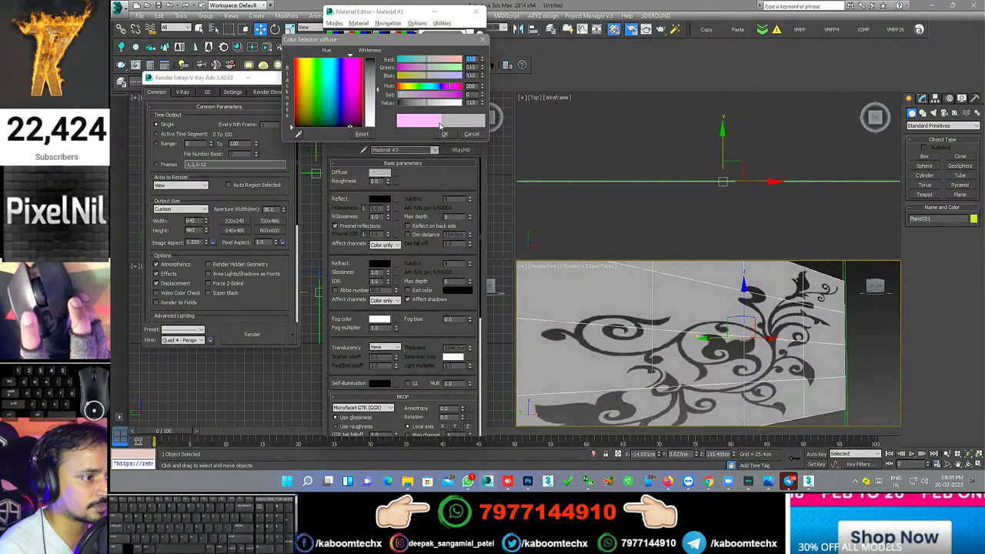
pyautogui.click(445, 134)
pyautogui.click(379, 199)
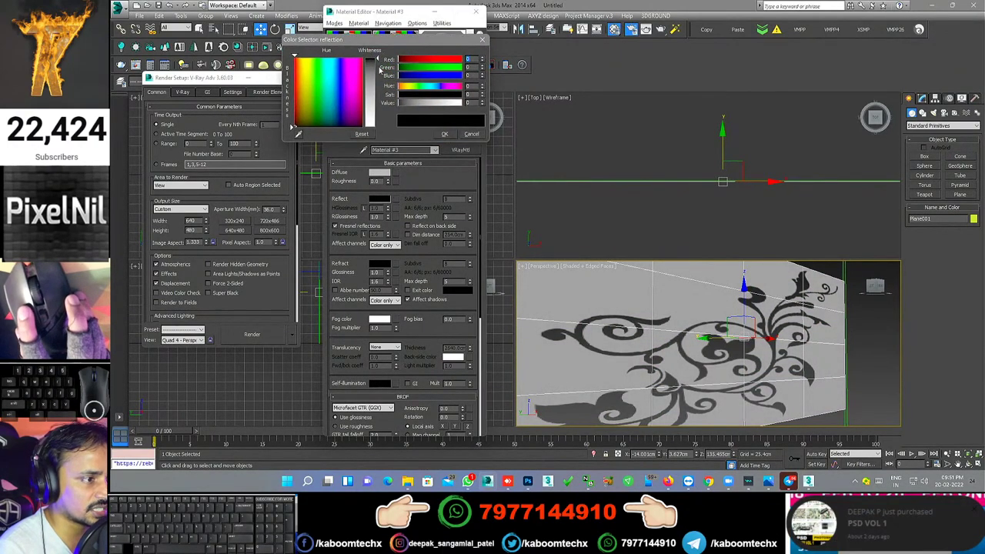
pyautogui.moveTo(399, 103); pyautogui.dragTo(414, 103)
pyautogui.click(445, 135)
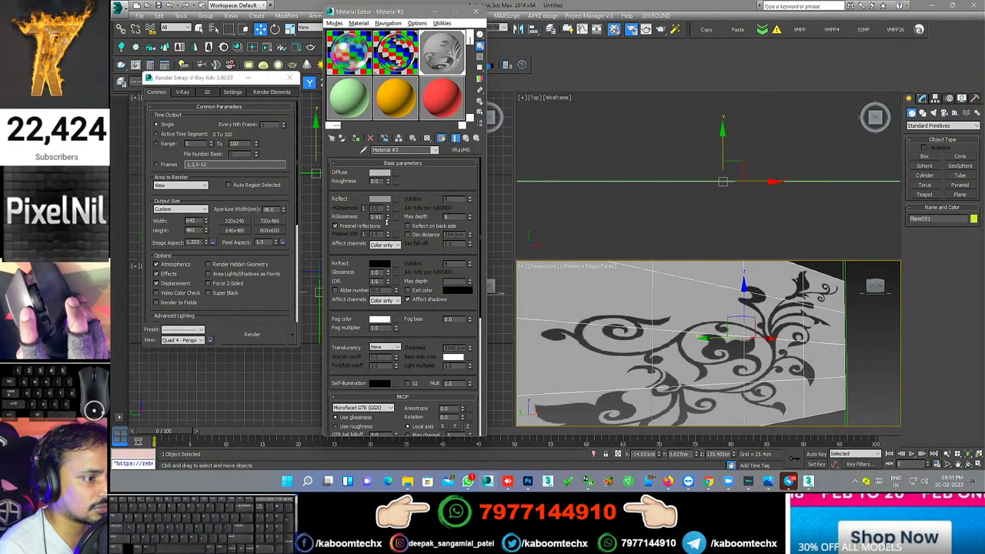
# Step: Lower reflection glossiness to 0.64 and brighten the reflection colour to near white
pyautogui.moveTo(390, 230); pyautogui.dragTo(390, 234)
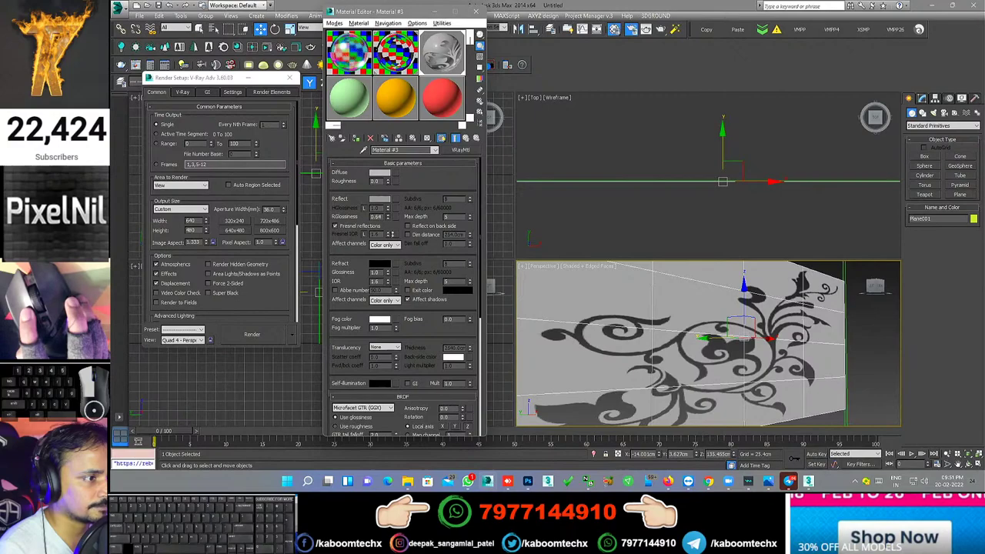
pyautogui.scroll(-2, 776, 368)
pyautogui.scroll(-2, 776, 367)
pyautogui.scroll(-2, 776, 368)
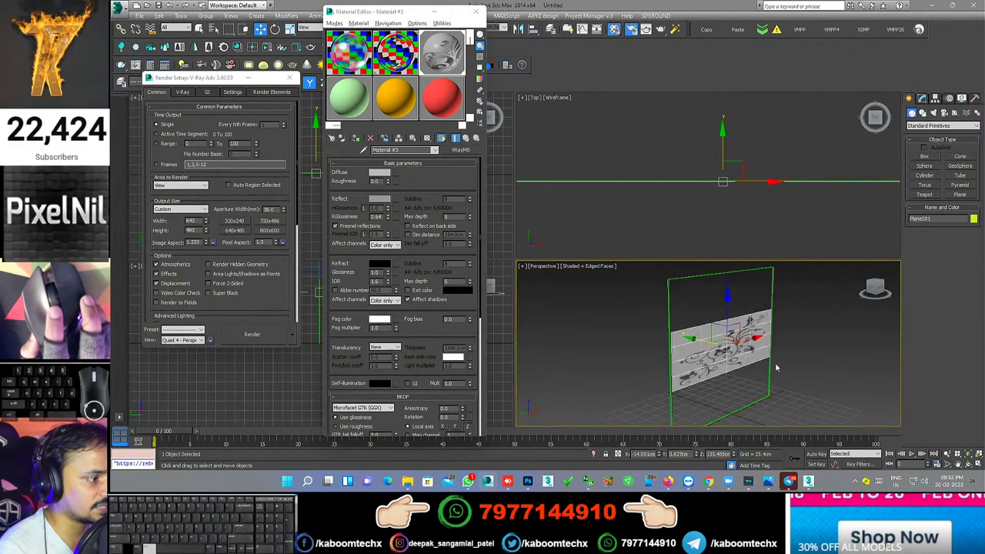
pyautogui.keyDown('alt'); pyautogui.moveTo(775, 367); pyautogui.dragTo(746, 370, button='middle'); pyautogui.keyUp('alt')
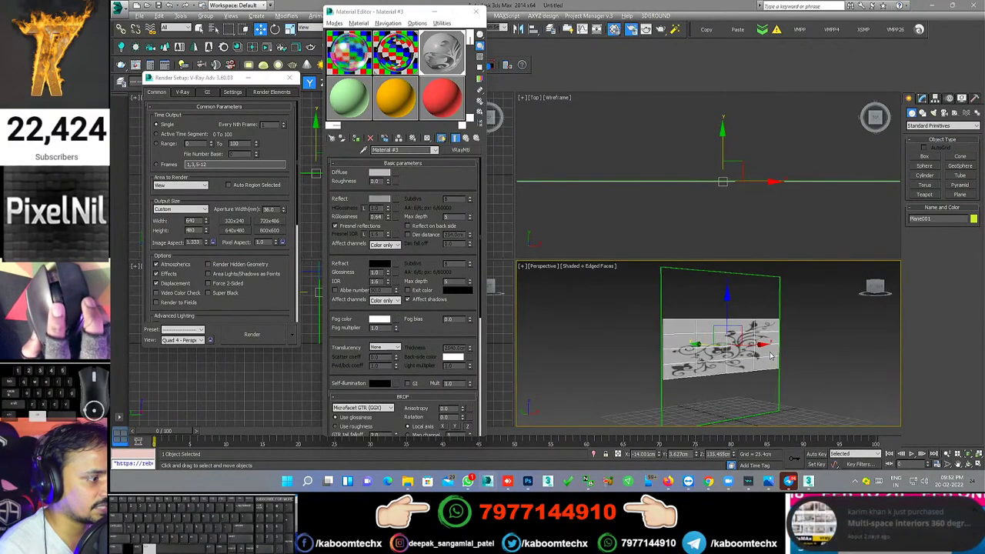
pyautogui.click(380, 198)
pyautogui.moveTo(401, 120); pyautogui.dragTo(462, 121)
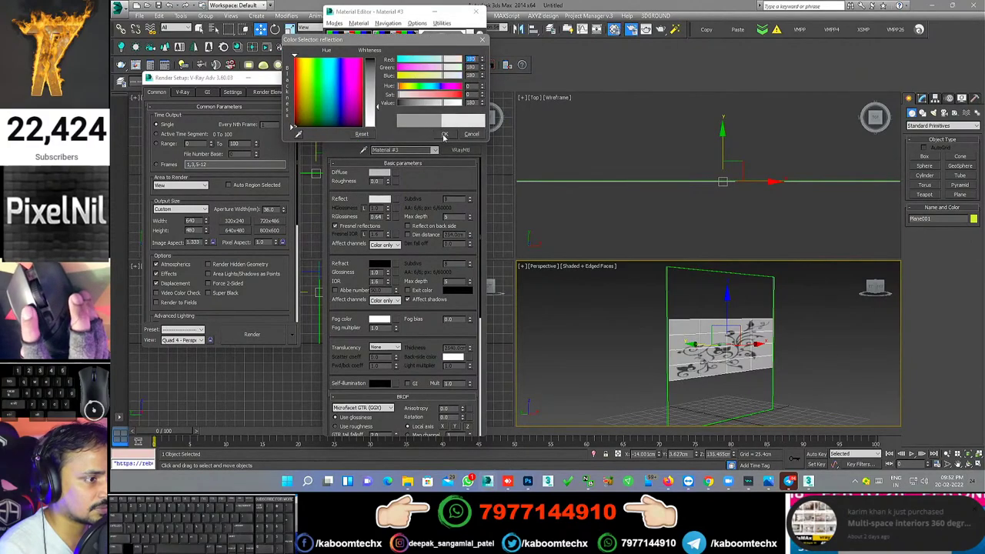
pyautogui.click(445, 139)
# Step: Check the enlarged material preview, maximize the Perspective view, and close the Material Editor
pyautogui.doubleClick(442, 52)
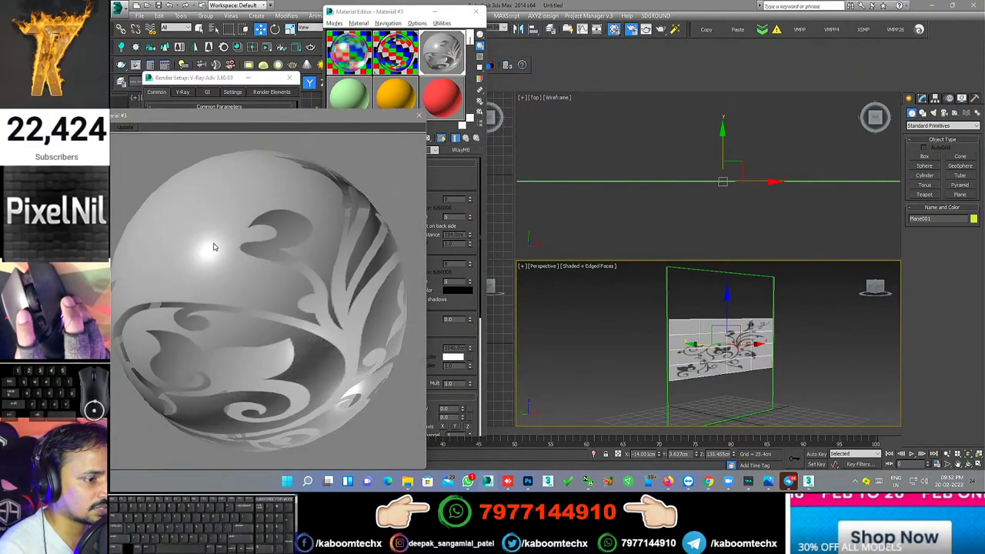
pyautogui.click(418, 115)
pyautogui.moveTo(799, 384)
pyautogui.keyDown('alt'); pyautogui.mouseDown(button='middle')
pyautogui.moveTo(789, 372)
pyautogui.moveTo(759, 374)
pyautogui.mouseUp(button='middle'); pyautogui.keyUp('alt')
pyautogui.hotkey('alt', 'w')
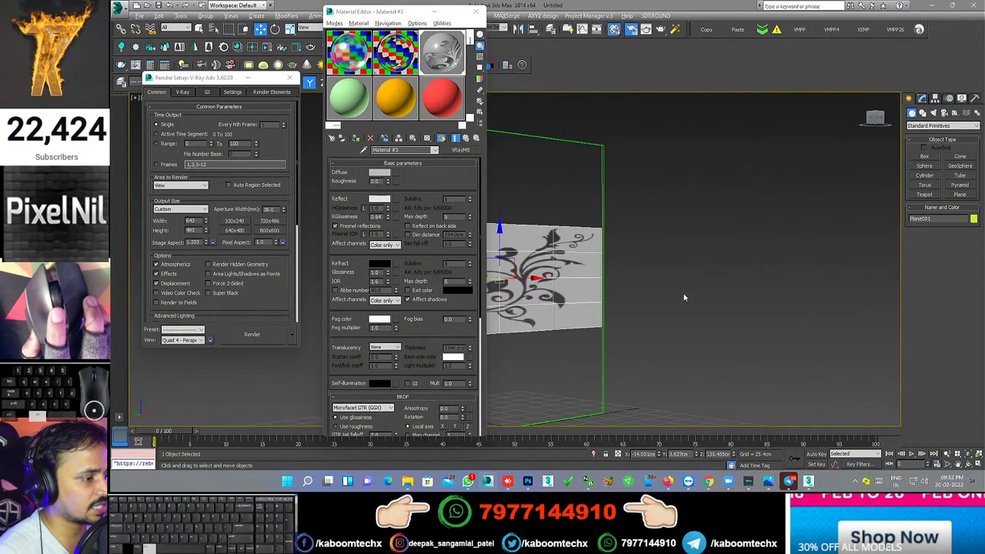
pyautogui.press('m')
# Step: Begin dragging out a teapot next to the patterned plane
pyautogui.click(924, 194)
pyautogui.moveTo(631, 307)
pyautogui.keyDown('alt'); pyautogui.mouseDown(button='middle')
pyautogui.moveTo(587, 308)
pyautogui.moveTo(561, 325)
pyautogui.mouseUp(button='middle'); pyautogui.keyUp('alt')
pyautogui.scroll(-3, 587, 309)
pyautogui.moveTo(562, 326); pyautogui.dragTo(561, 333)
# Step: Shrink the teapot's radius and view the teapot and plane side-on
pyautogui.keyDown('alt'); pyautogui.moveTo(561, 333); pyautogui.dragTo(573, 285, button='middle'); pyautogui.keyUp('alt')
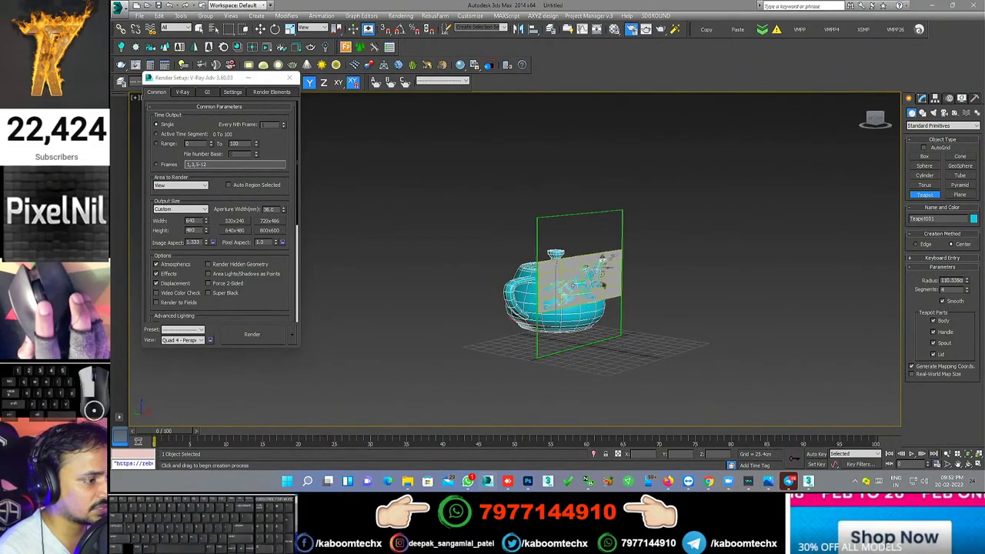
pyautogui.scroll(2, 574, 284)
pyautogui.keyDown('alt'); pyautogui.moveTo(570, 289); pyautogui.dragTo(562, 297, button='middle'); pyautogui.keyUp('alt')
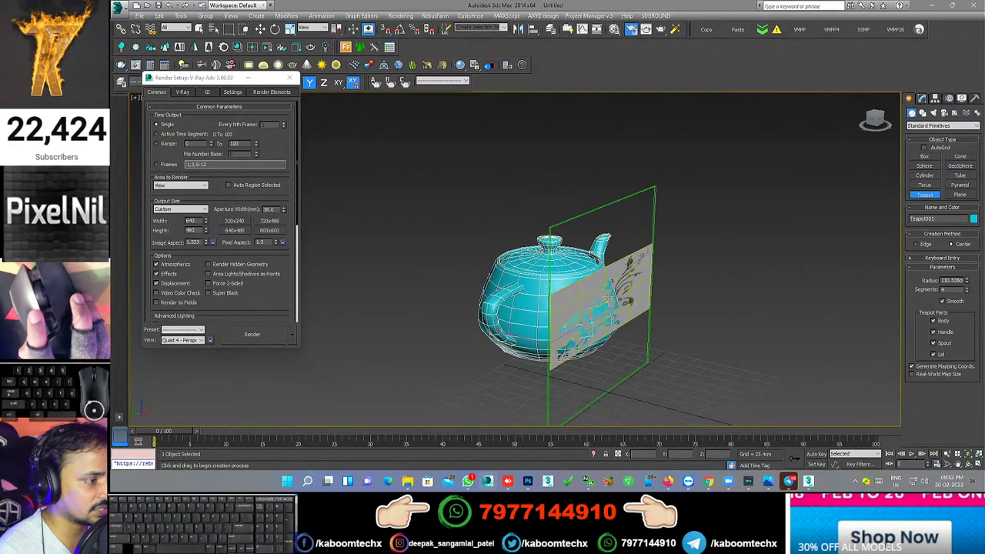
pyautogui.scroll(2, 611, 307)
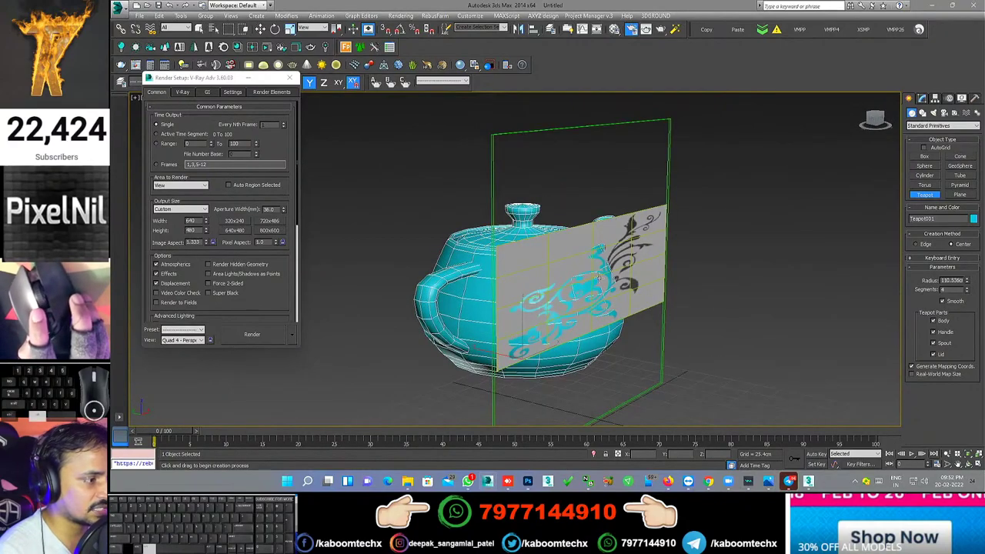
# Step: Switch to Move, deselect everything, and bring up the etched-glass reference photo
pyautogui.press('w')
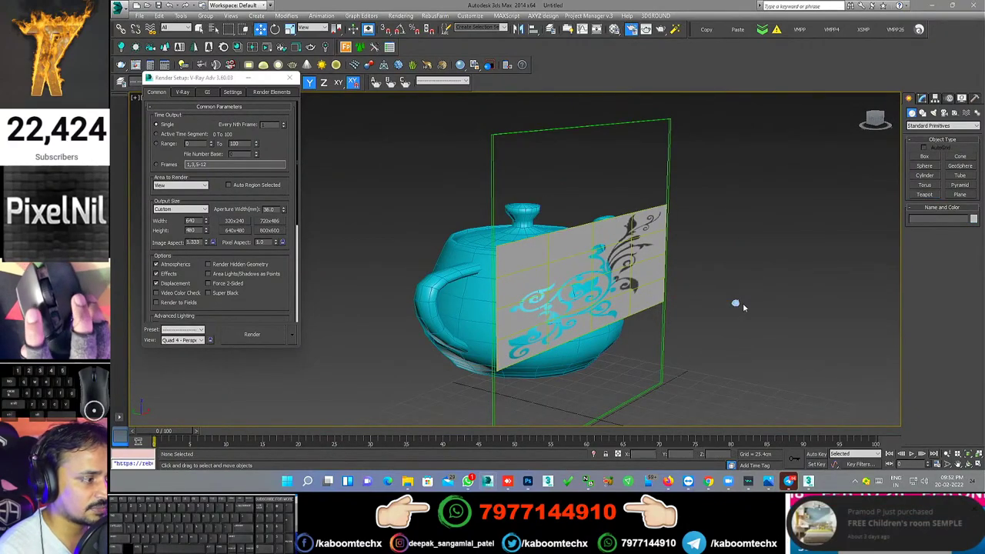
pyautogui.click(761, 305)
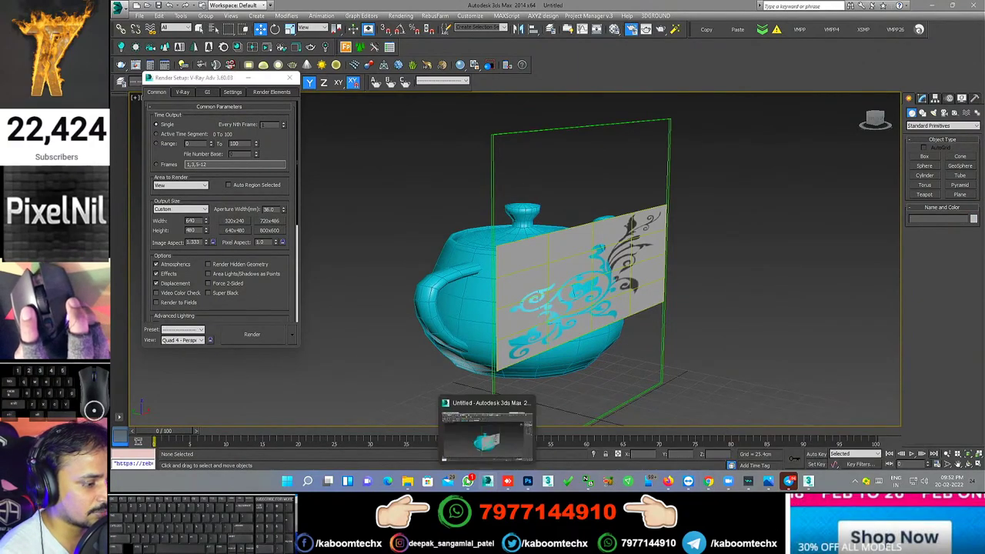
pyautogui.click(468, 482)
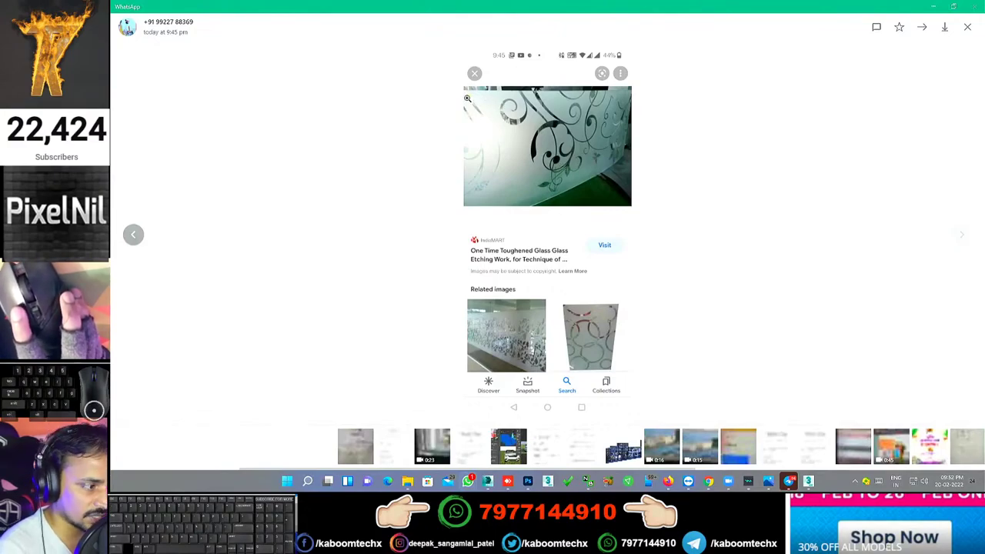
# Step: Zoom into the lower half of the reference photo, fit it back, then minimize the viewer
pyautogui.click(547, 334)
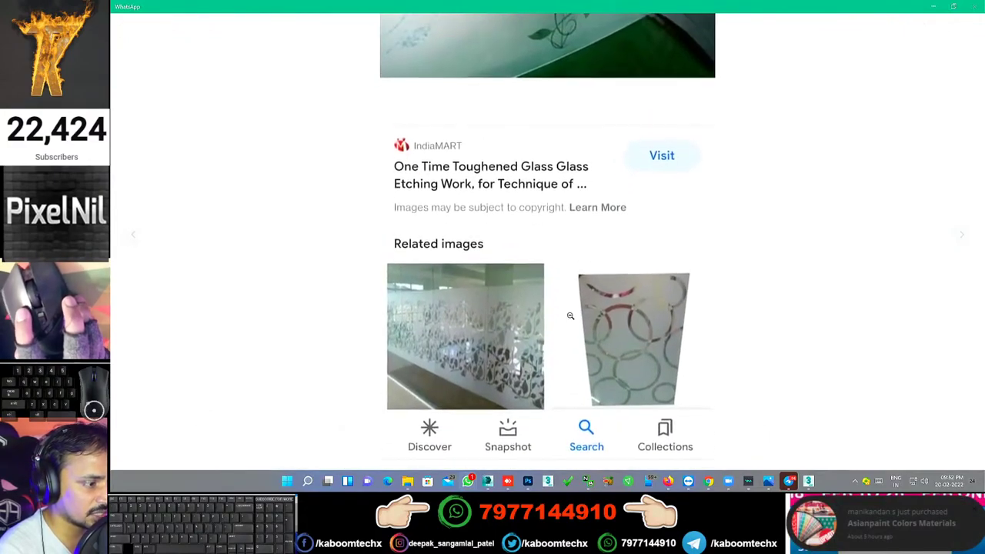
pyautogui.click(715, 314)
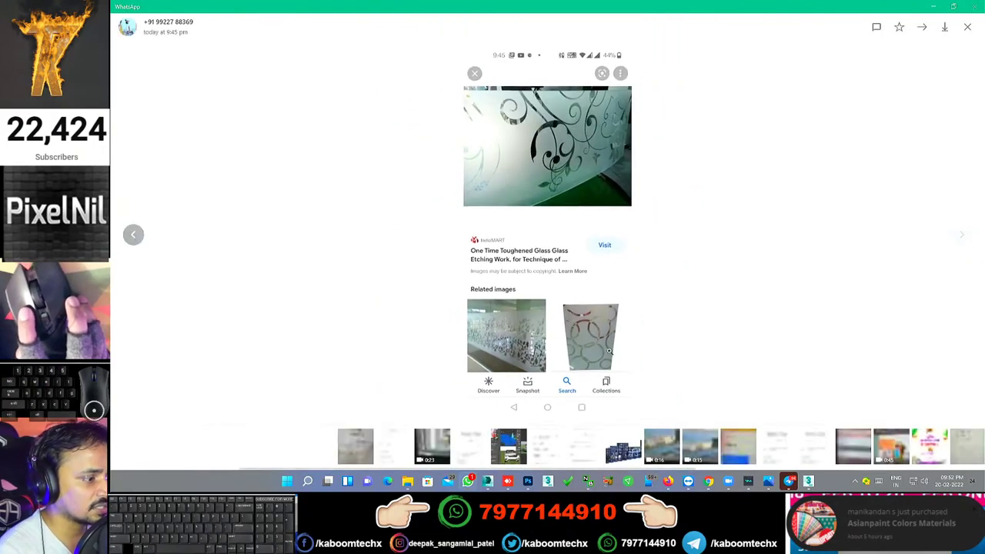
pyautogui.click(935, 10)
# Step: Orbit the Perspective view onto the etched plane and the teapot
pyautogui.keyDown('alt'); pyautogui.moveTo(662, 313); pyautogui.dragTo(617, 312, button='middle'); pyautogui.keyUp('alt')
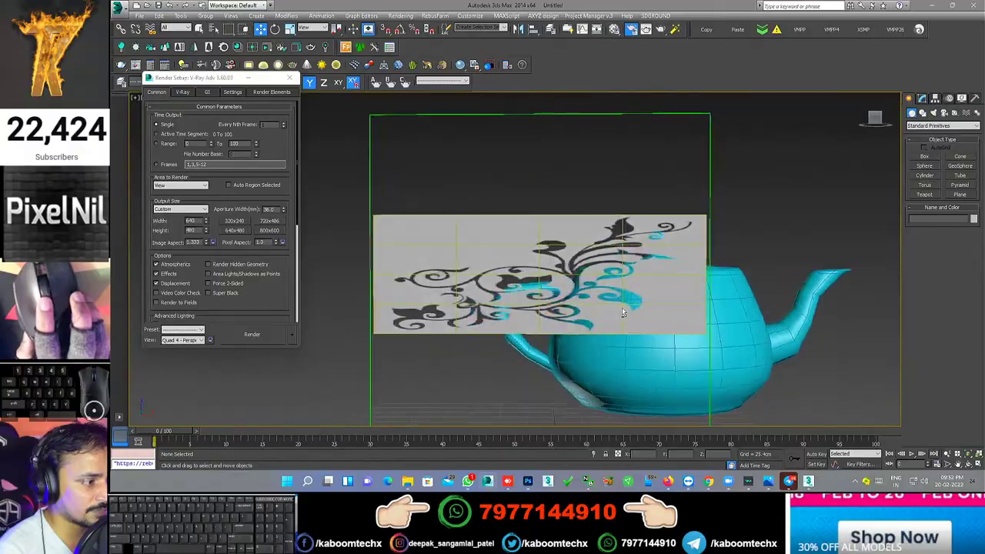